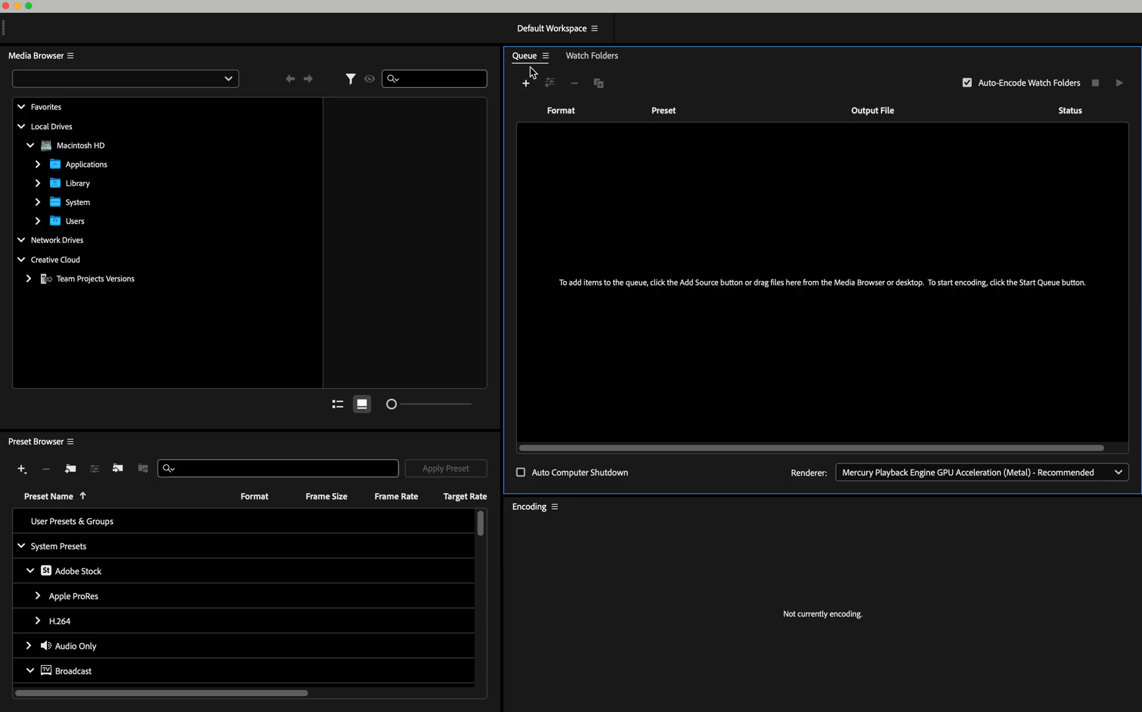
- Add A015_12042154_C012.mov from the Downloads folder to the encoding queue as a source
click(525, 84)
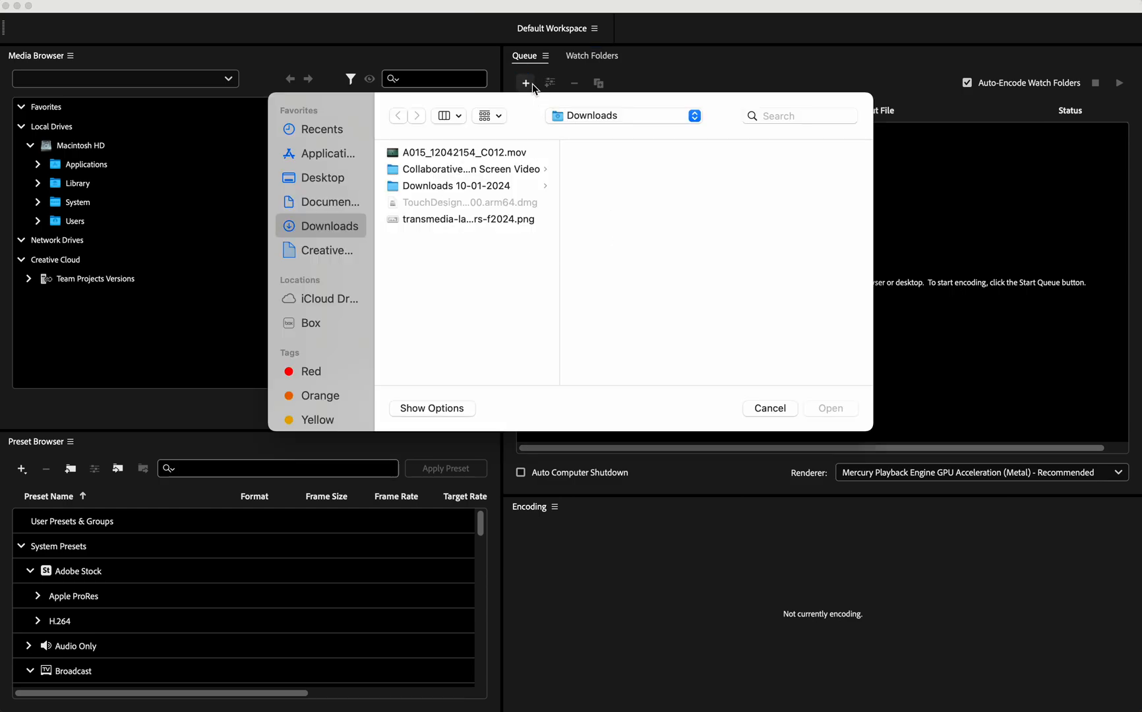
click(332, 205)
click(333, 226)
click(446, 153)
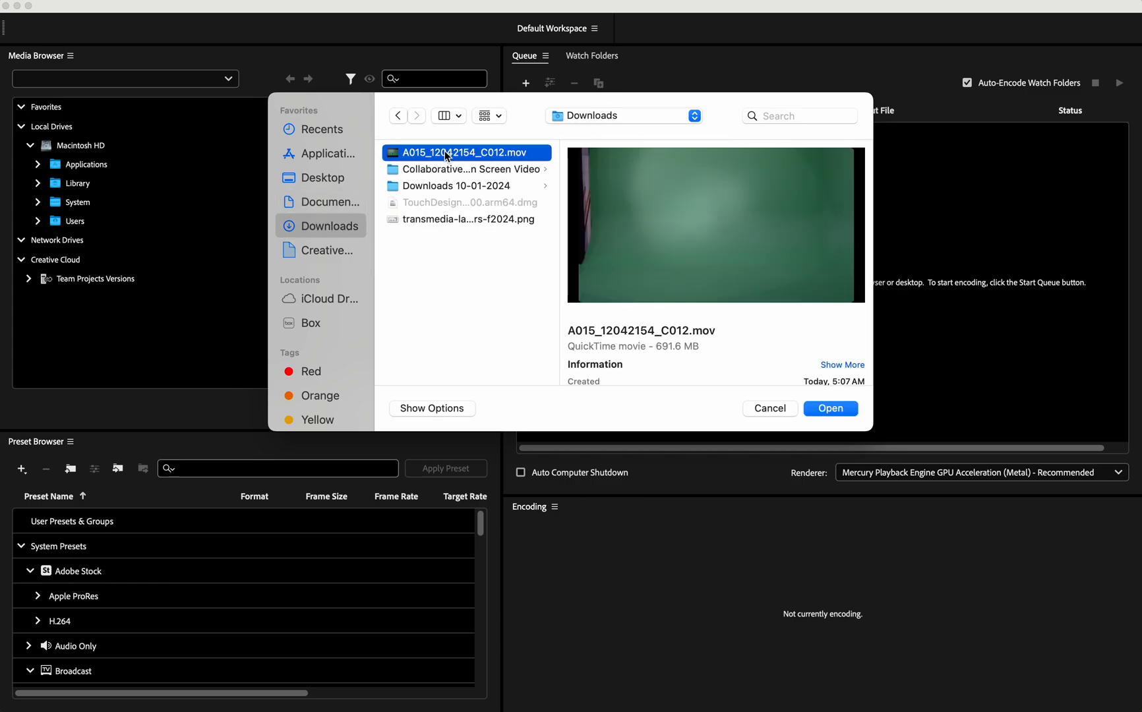
click(830, 410)
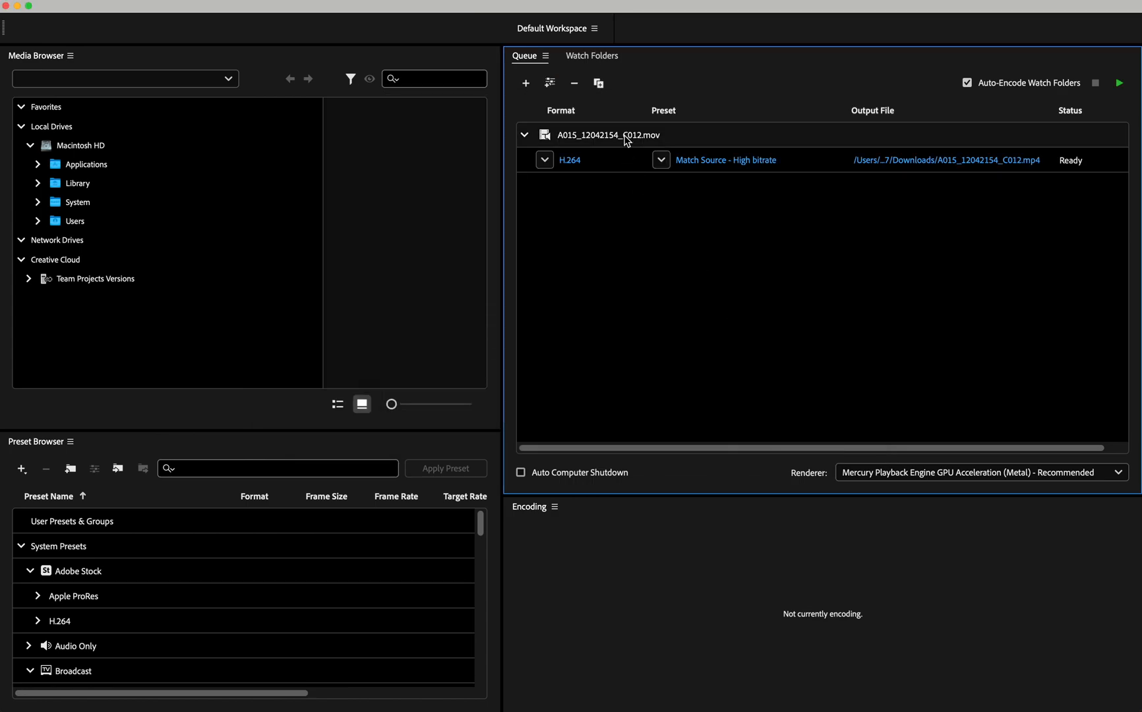
- Remove the A015_12042154_C012.mov source from the queue
key(BackSpace)
click(709, 447)
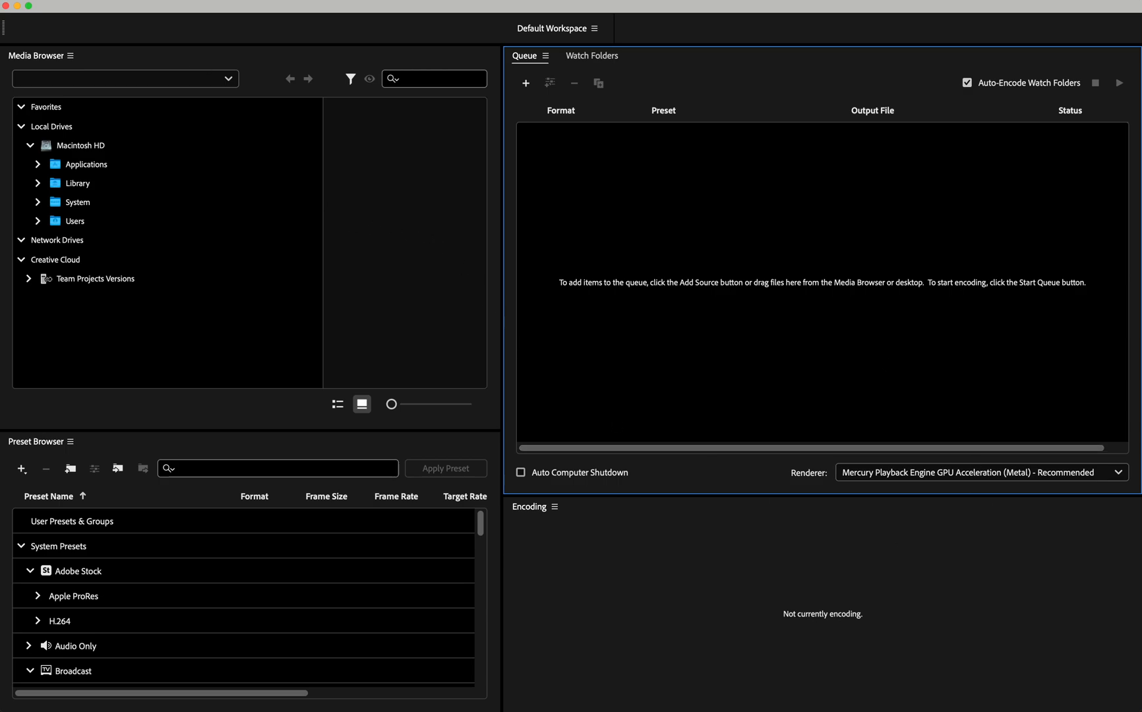
- Use the Add Source command to queue A015_12042154_C012.mov from the Downloads folder again
click(135, 0)
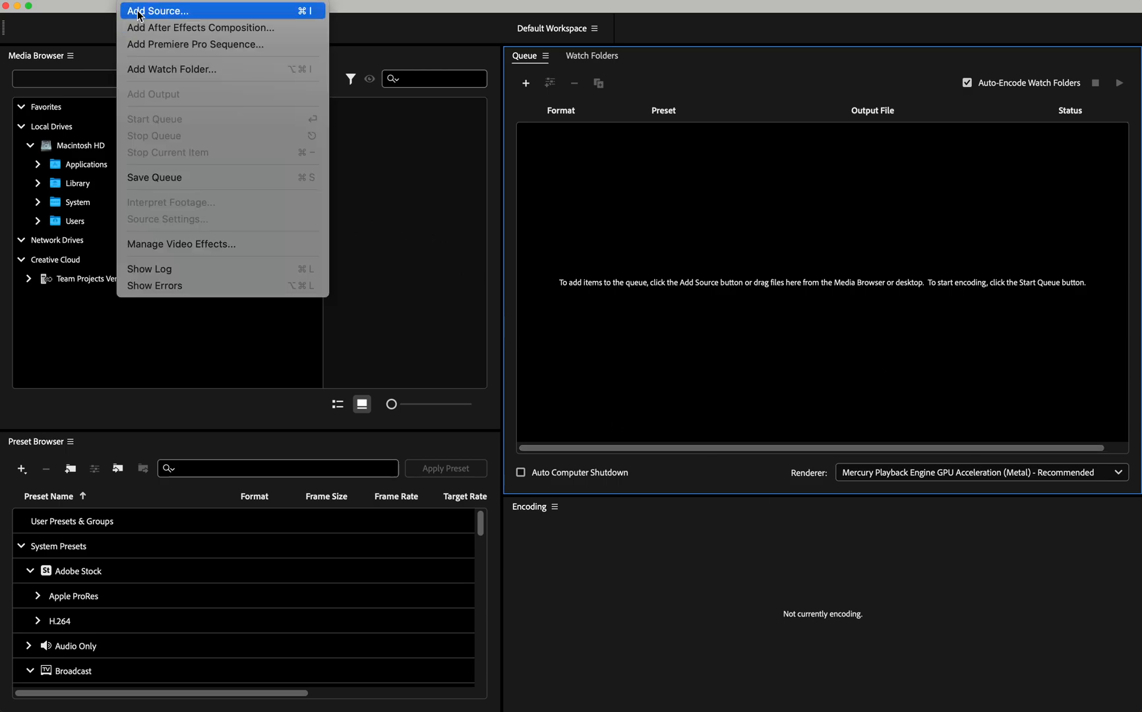
click(139, 12)
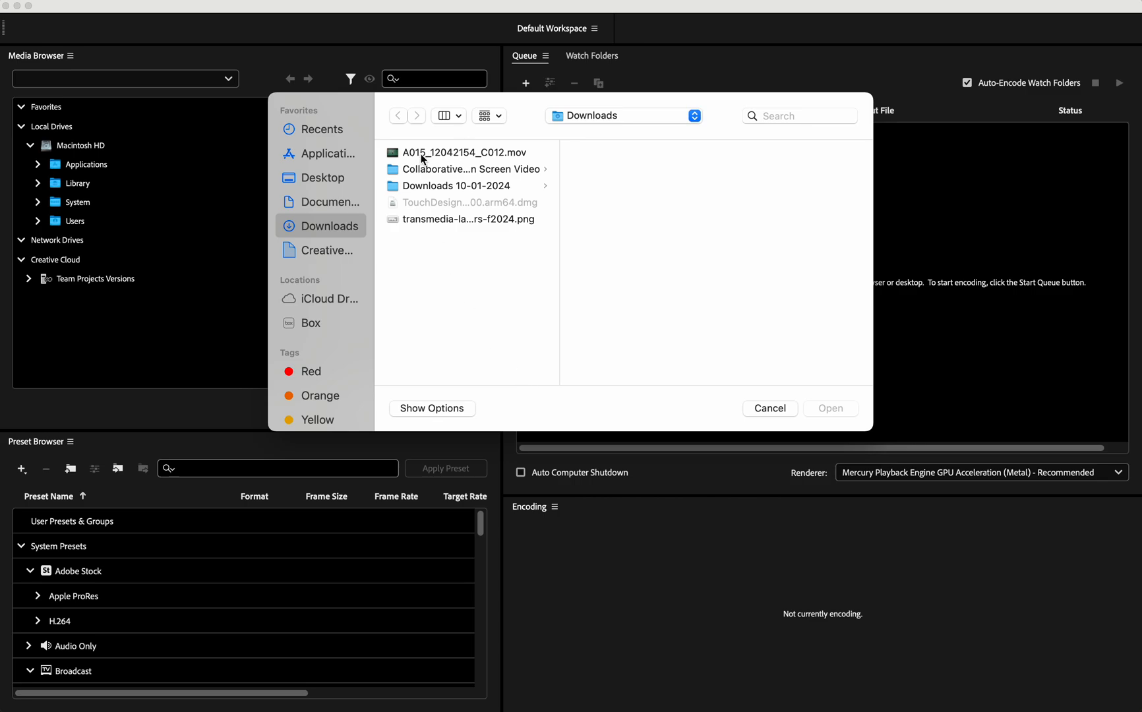
click(423, 160)
click(832, 407)
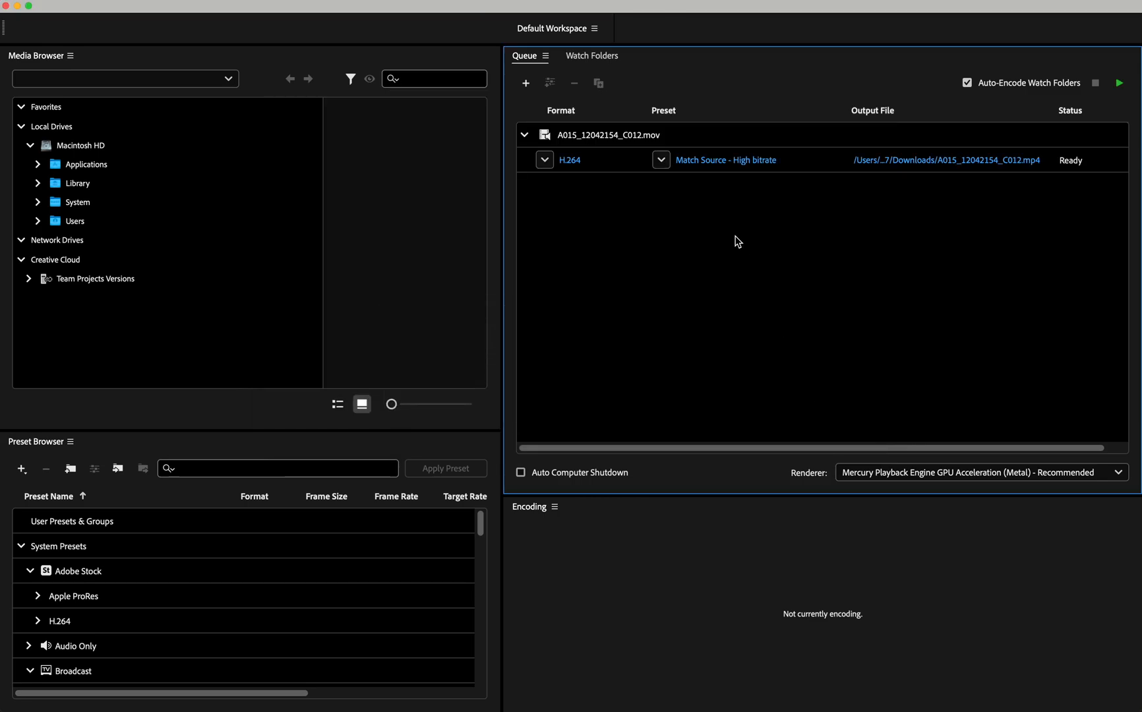
- Delete the A015_12042154_C012.mov item from the queue again
click(630, 138)
key(Delete)
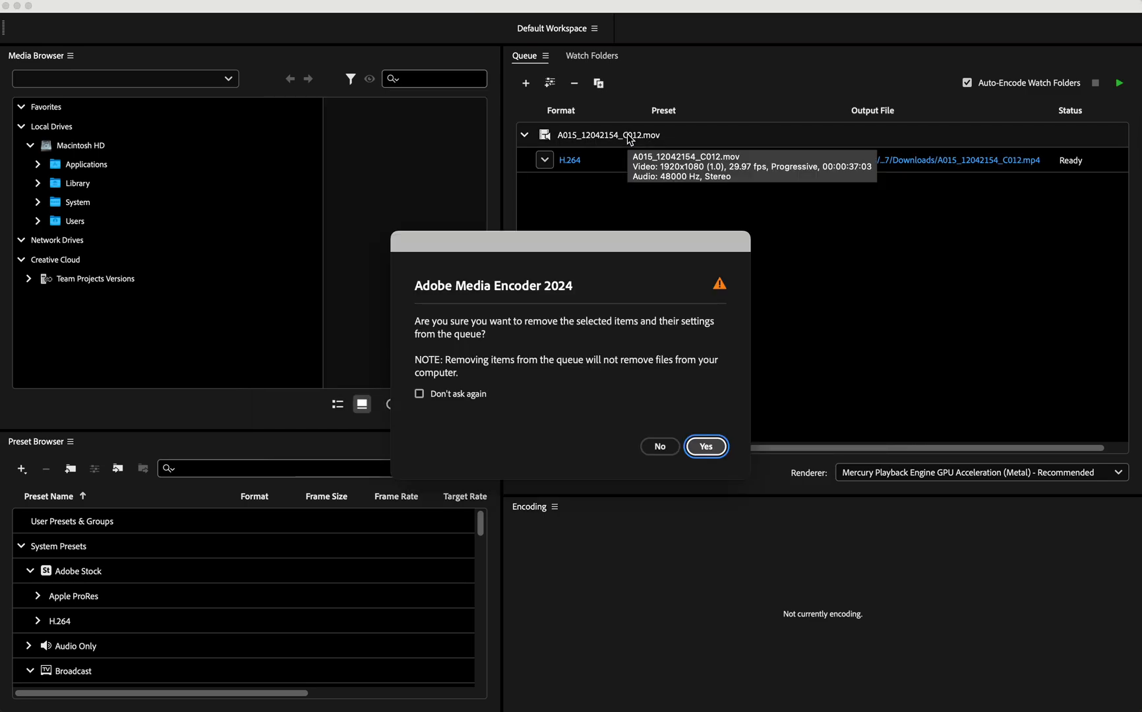
click(709, 447)
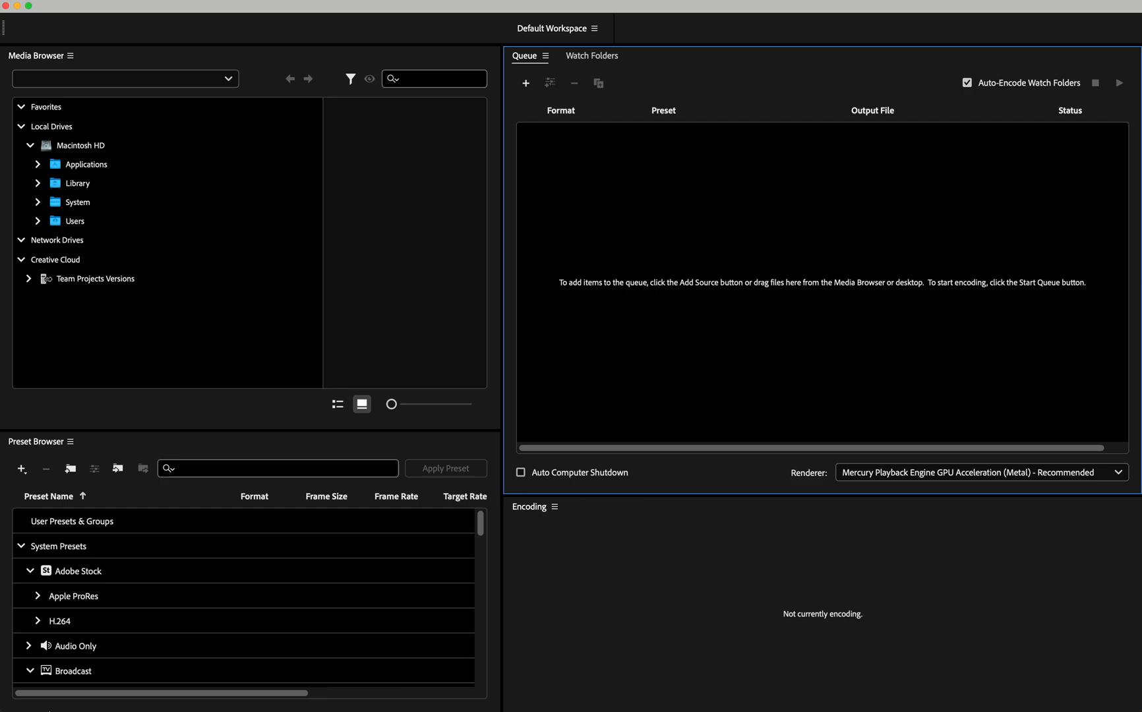
- Switch to Finder and bring A015_12042154_C012.mov from the Downloads folder directly into the Media Encoder queue
click(41, 689)
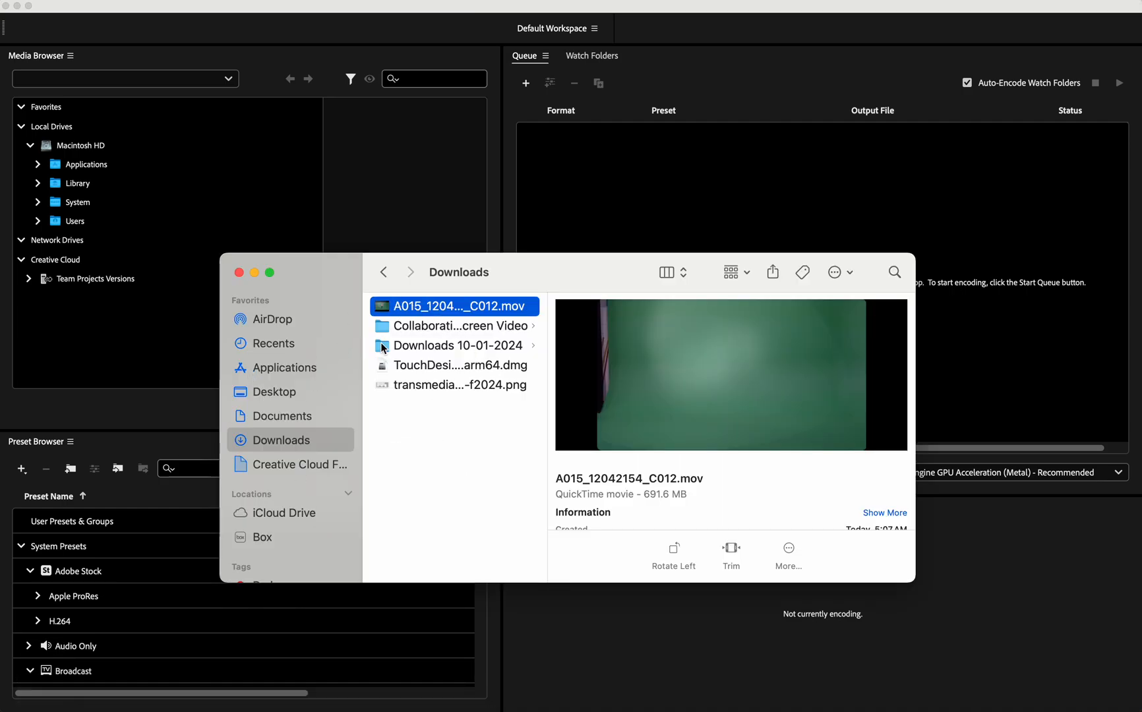
click(452, 307)
click(528, 307)
click(398, 307)
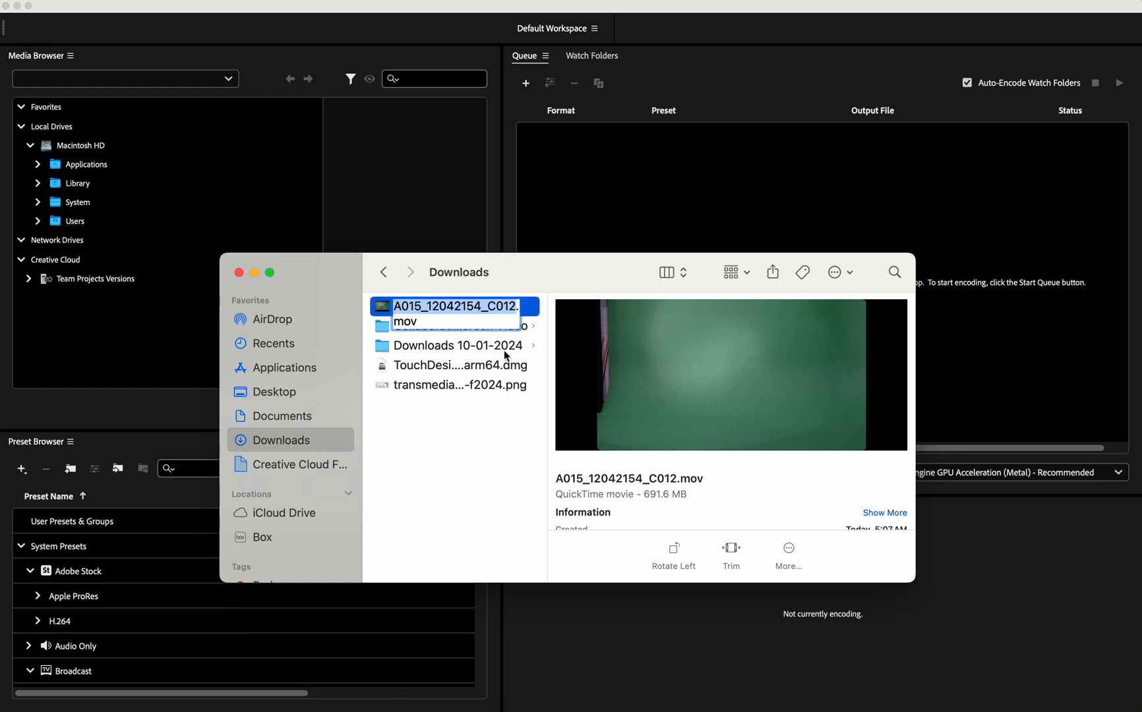
click(519, 364)
drag(413, 301, 674, 186)
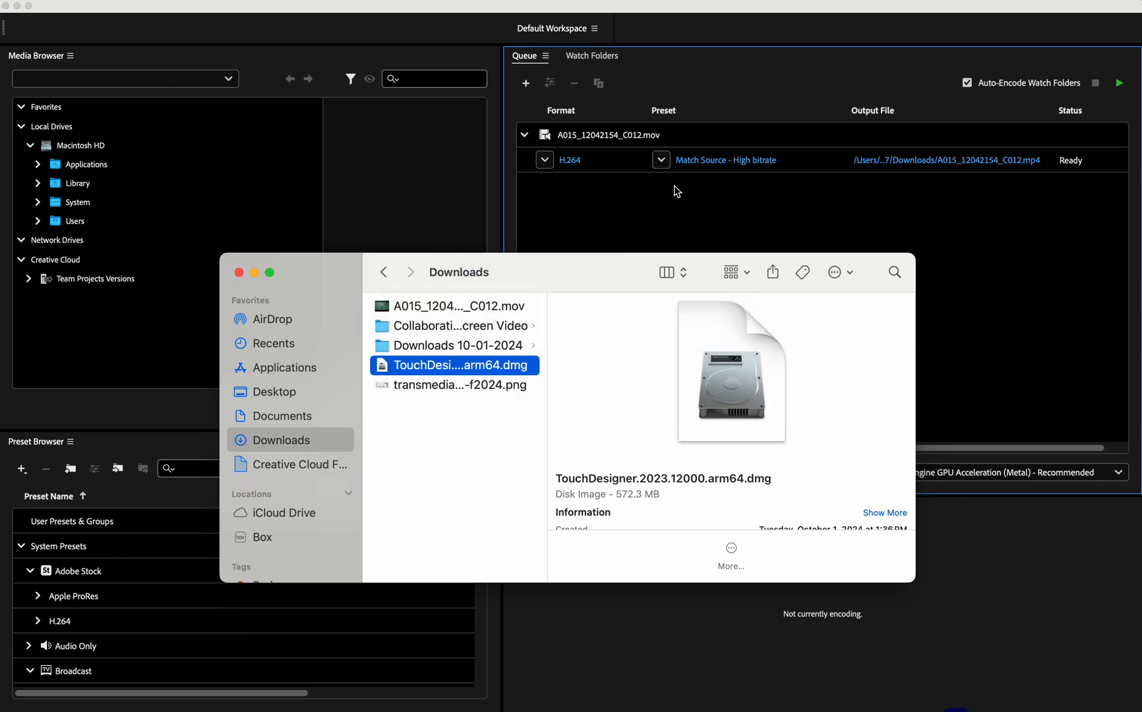
click(550, 243)
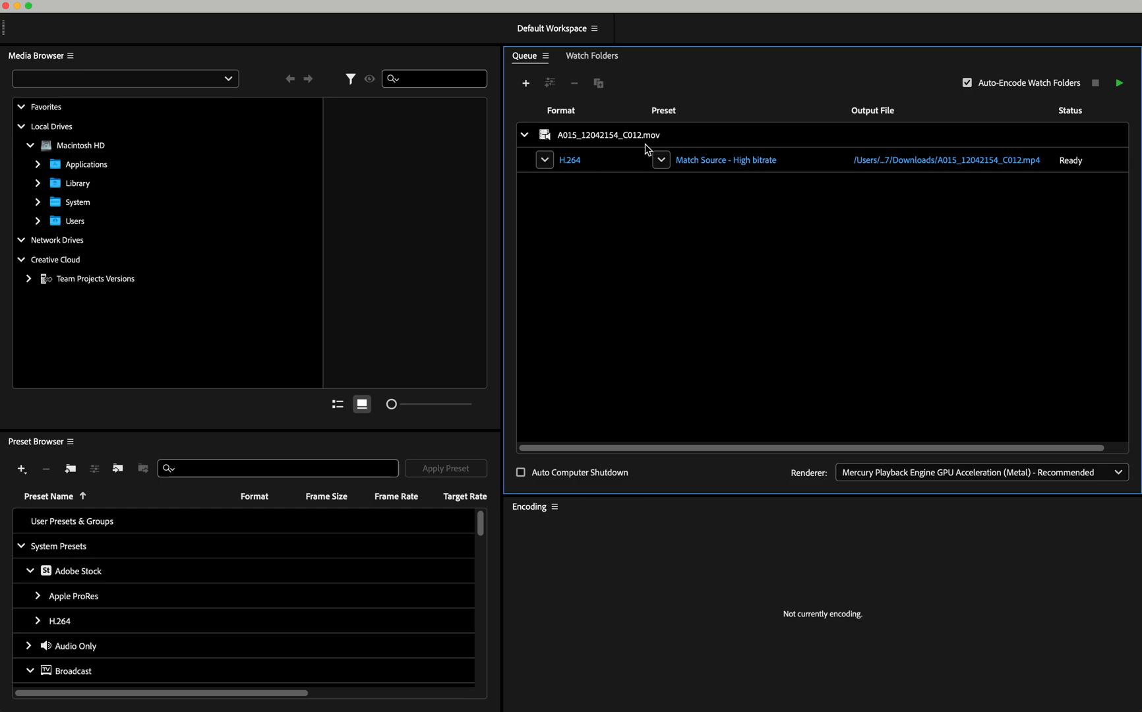
- Create a new encoding preset and name it "Signal Culture Apps - Apple ProRes 422"
click(97, 442)
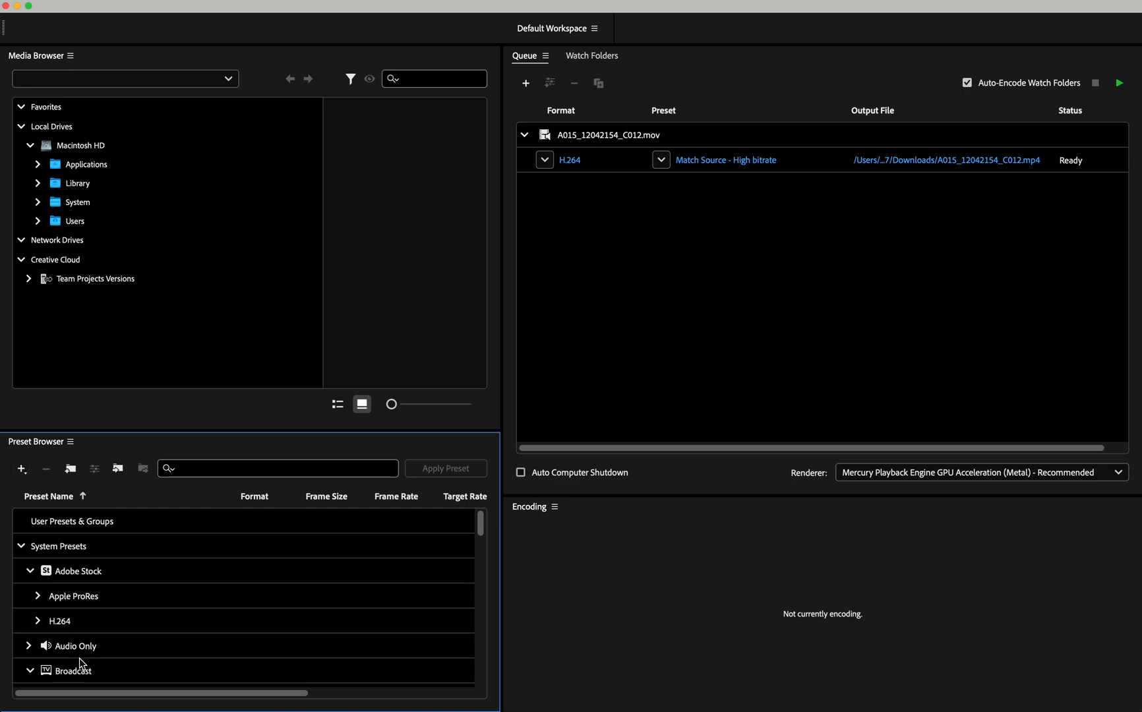
click(22, 469)
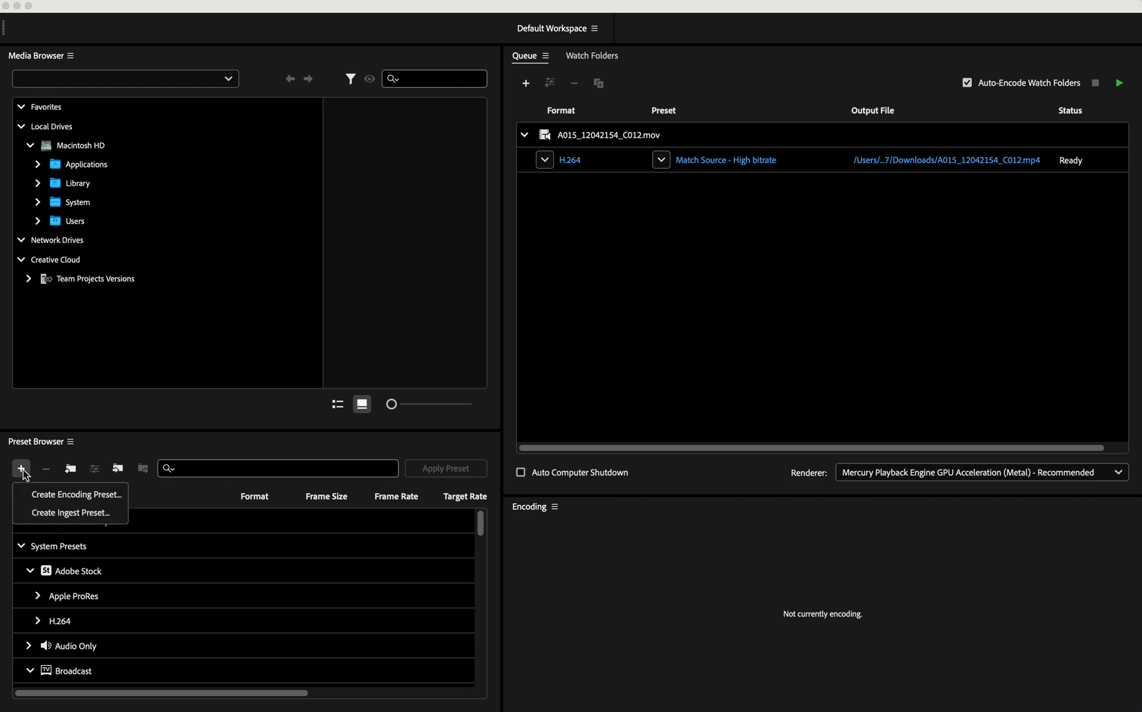
click(50, 493)
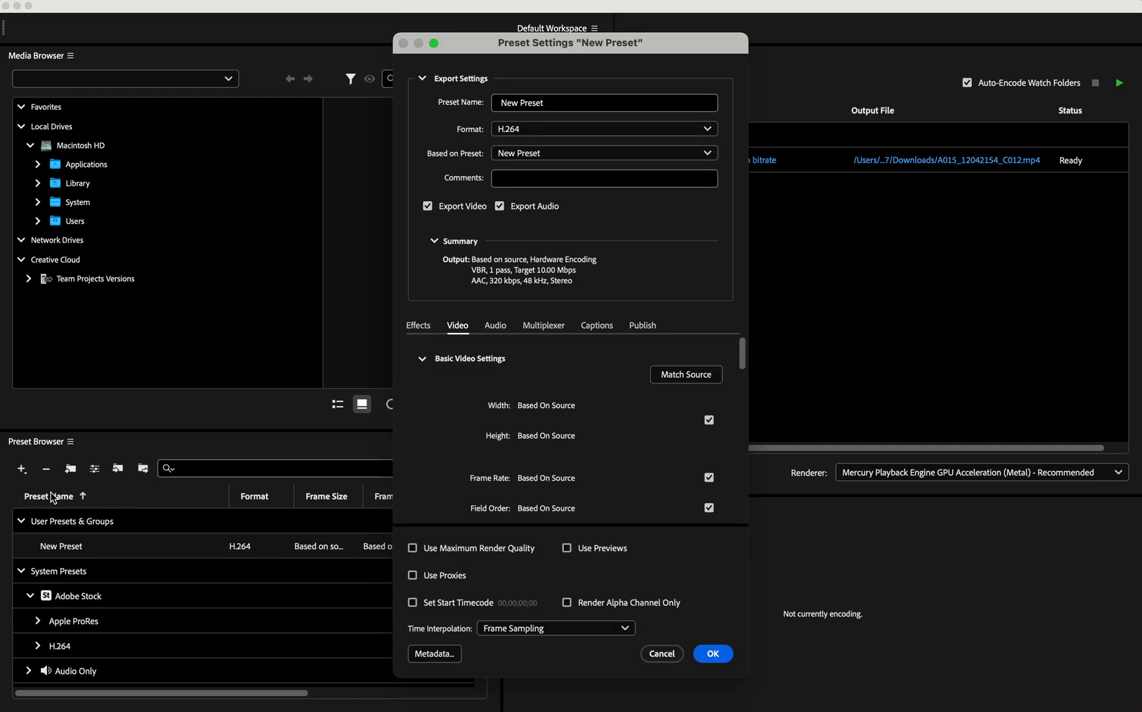
click(559, 106)
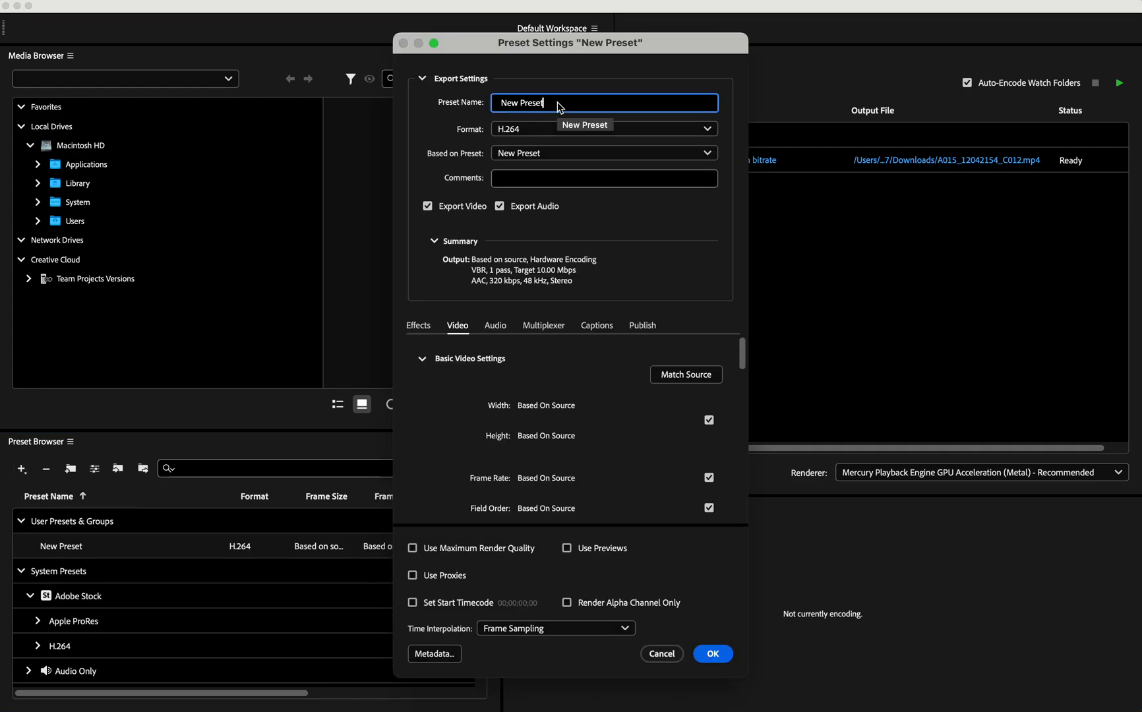
drag(558, 105, 490, 107)
text(Sig)
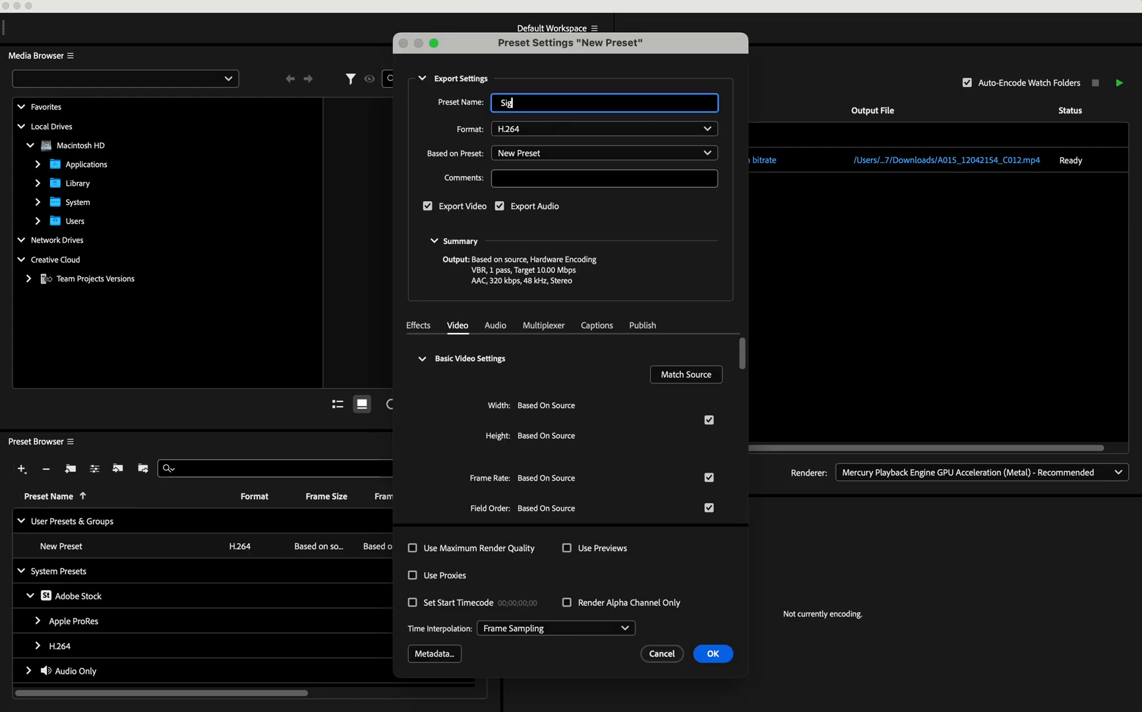
text(nal Culture Apps -)
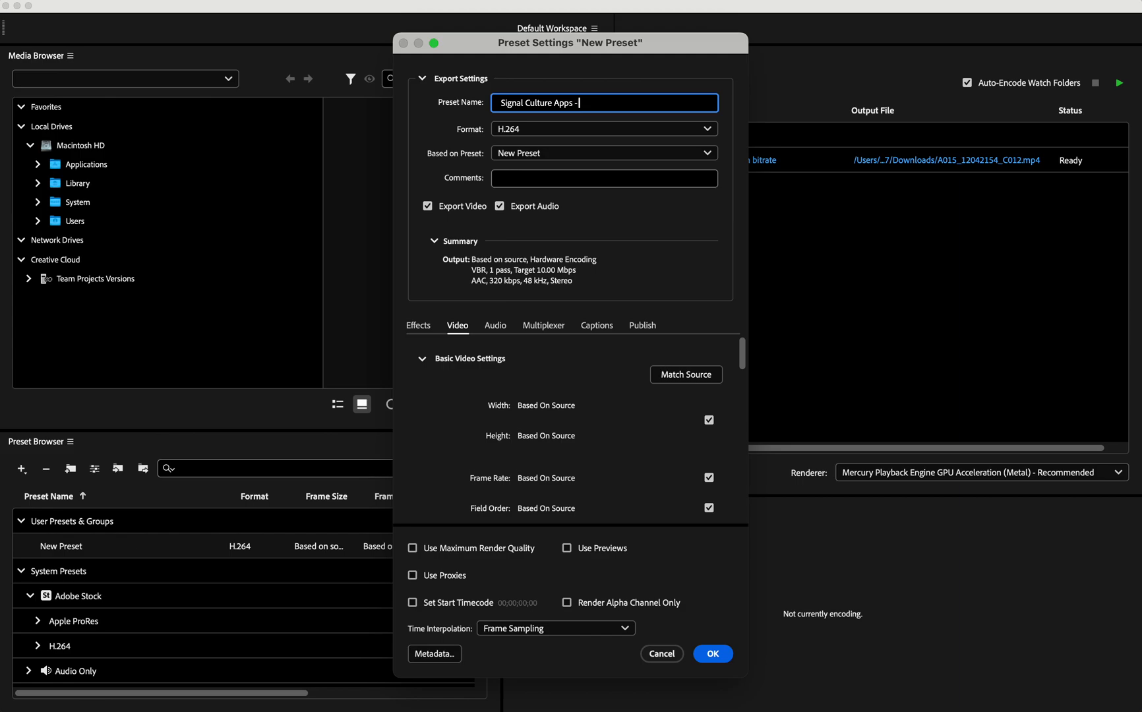
text( Apple ProRes 422)
- Set the new preset's format to QuickTime and base it on the Apple ProRes 422 preset
click(544, 133)
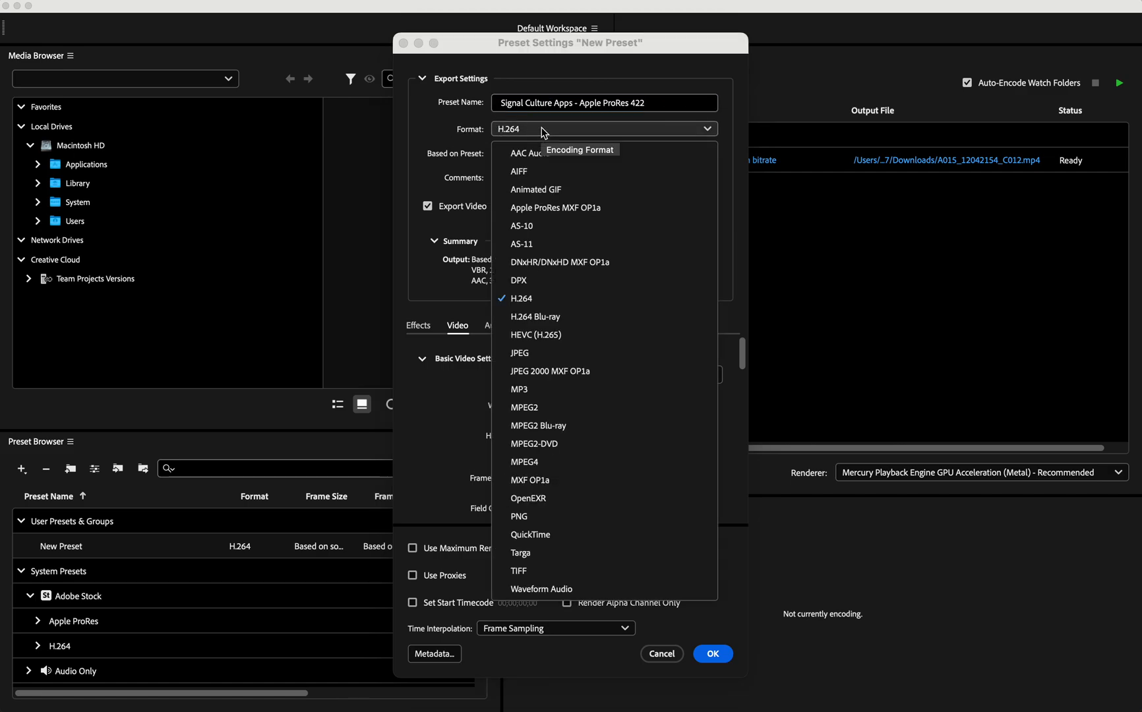
click(531, 534)
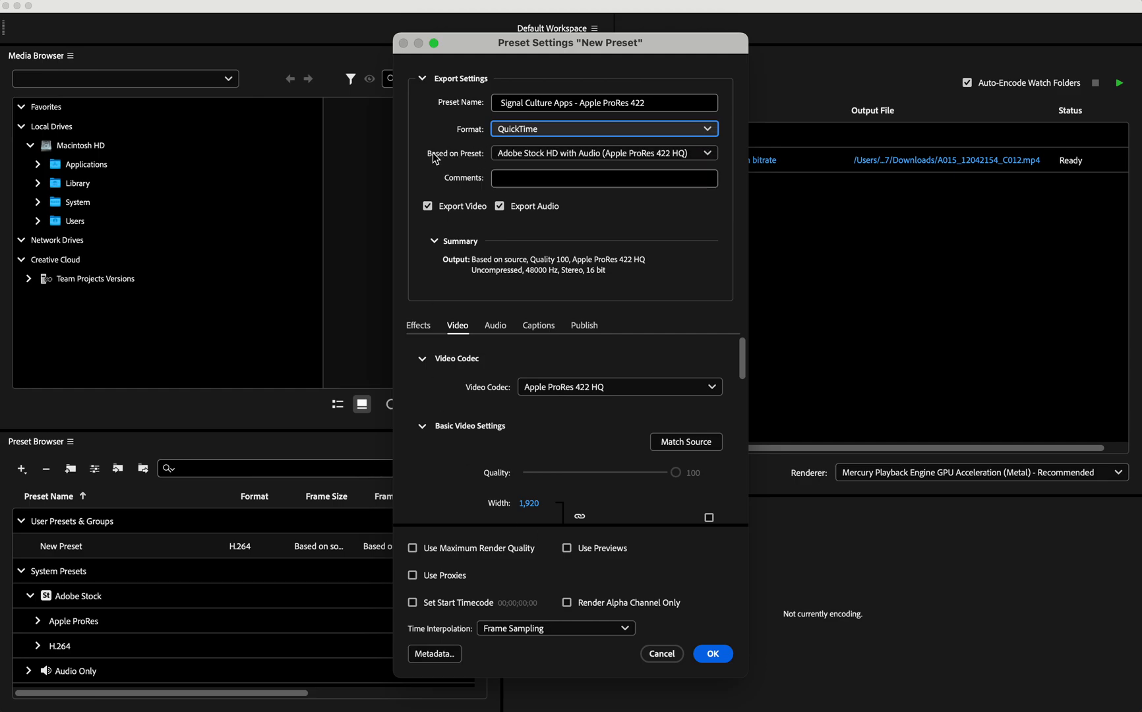
click(528, 158)
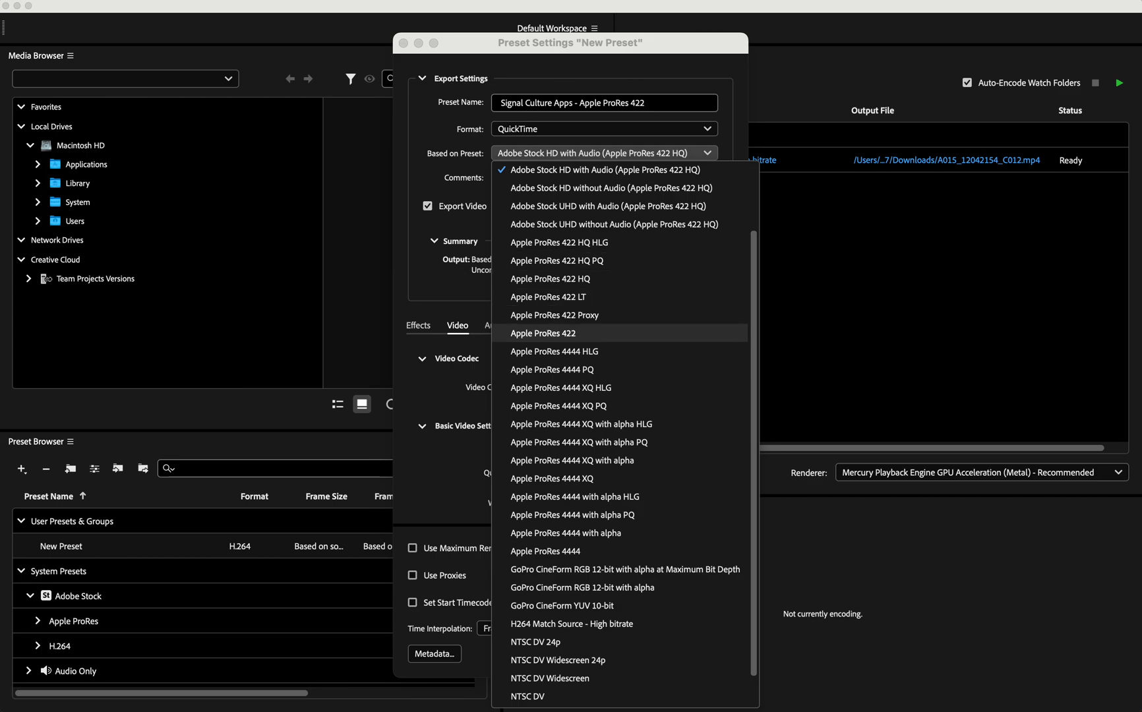
click(586, 335)
click(586, 151)
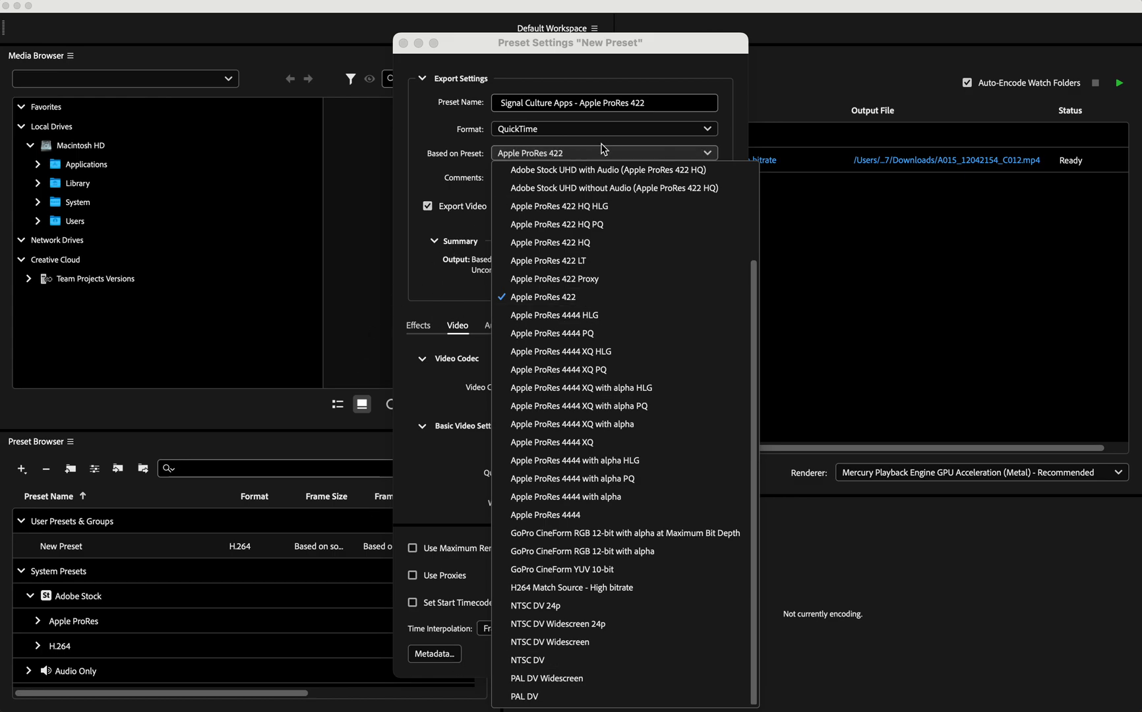
click(590, 155)
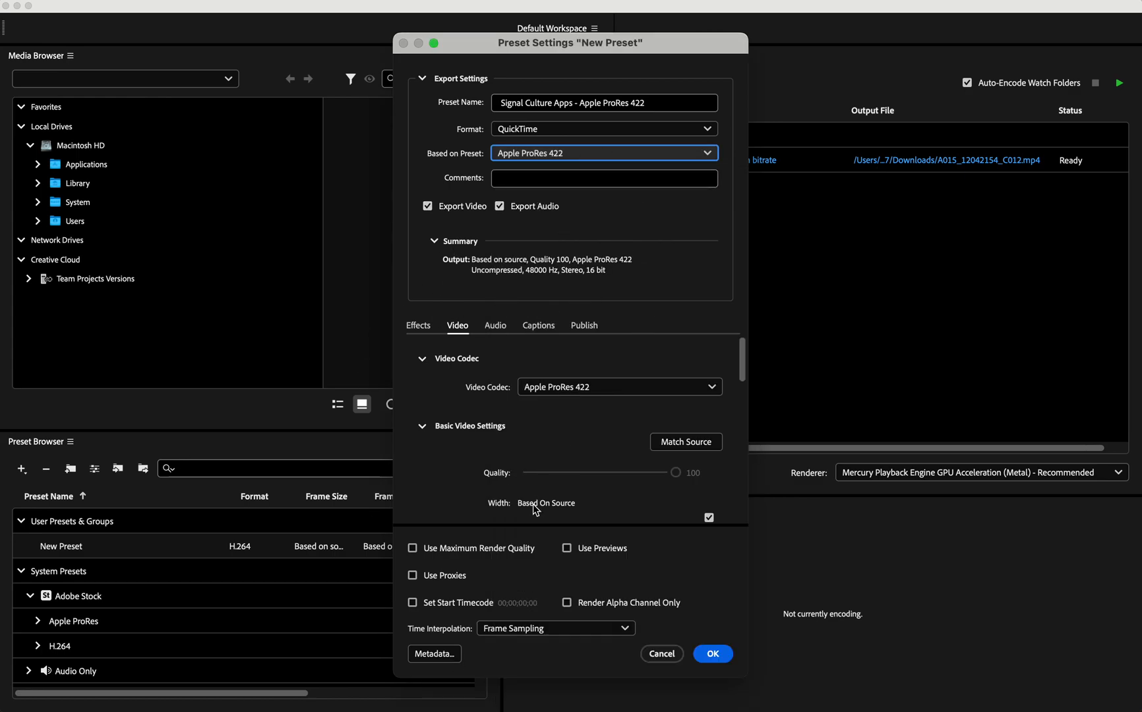
- Stop matching the source frame size in the preset's video settings and set the width to 1280 with linked proportions
scroll(472, 504, down, 3)
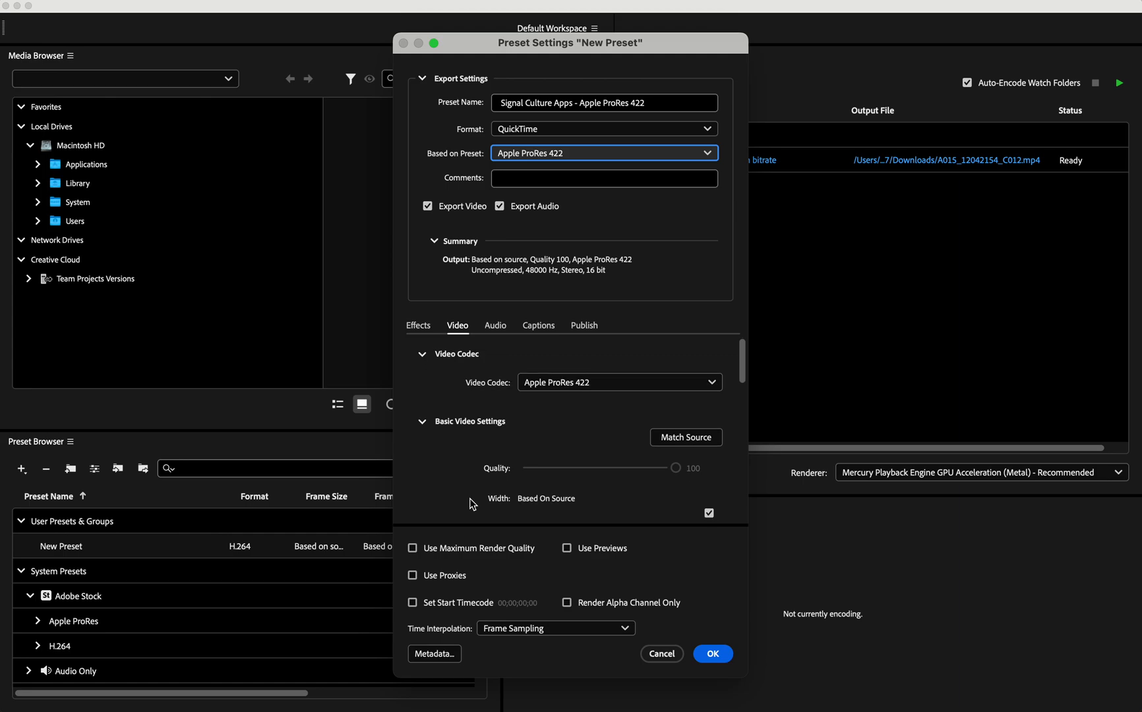
scroll(472, 504, down, 5)
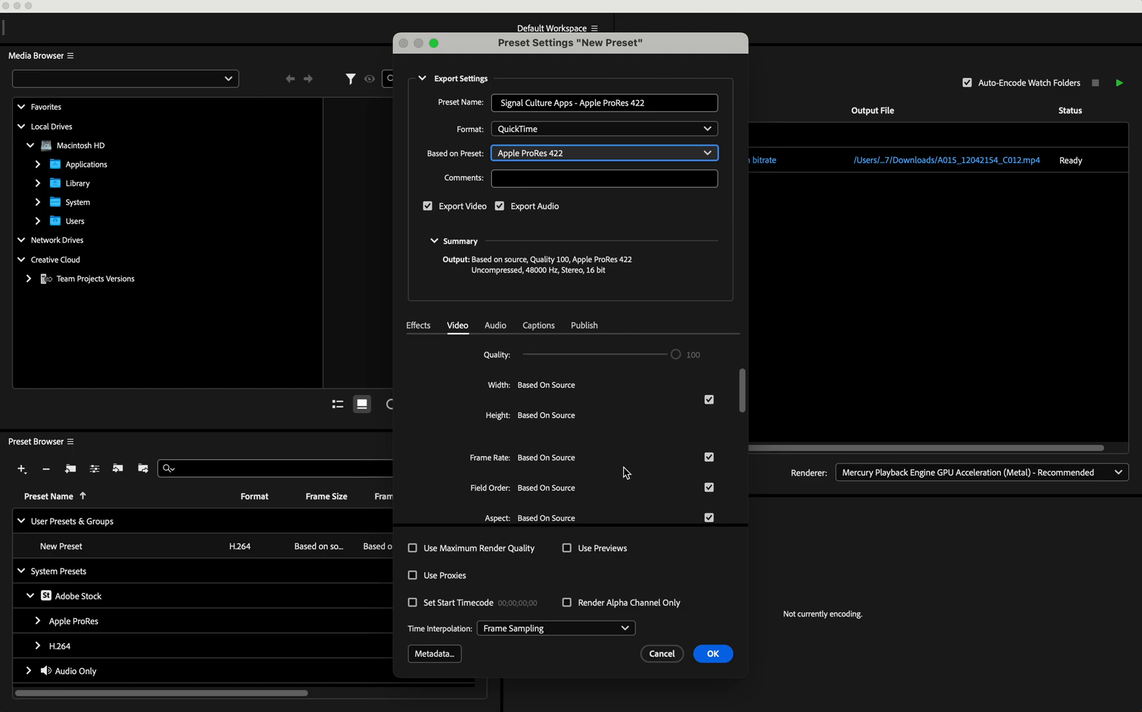
click(709, 407)
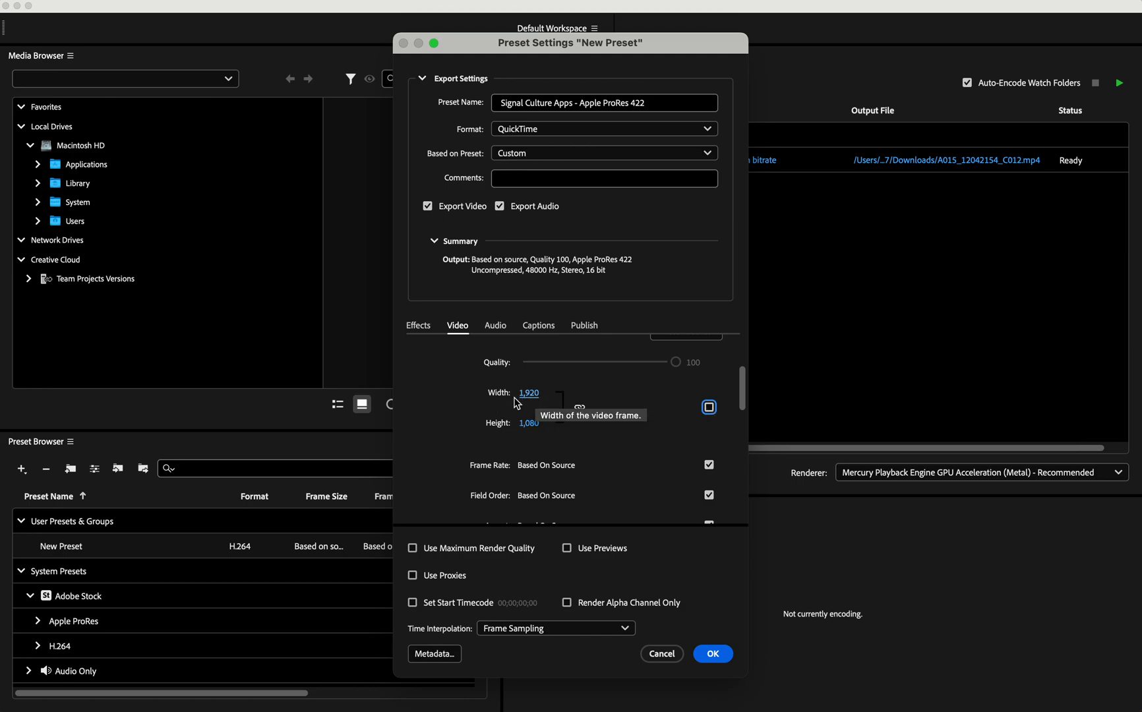
click(536, 395)
text(1280)
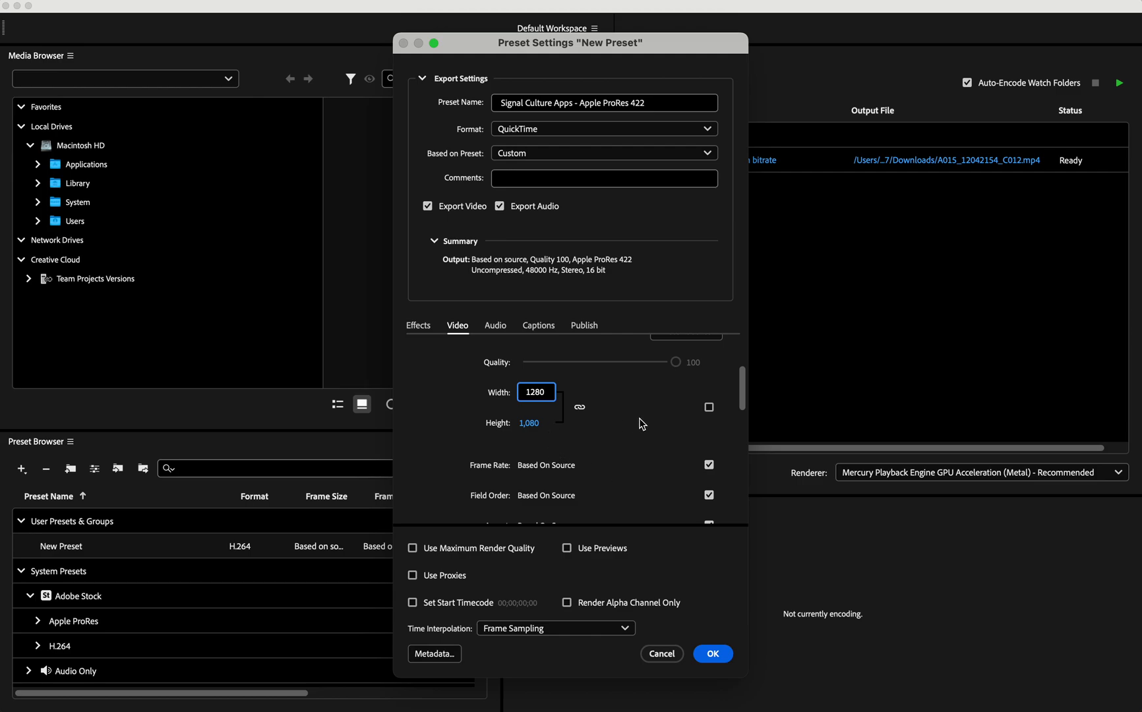
key(Return)
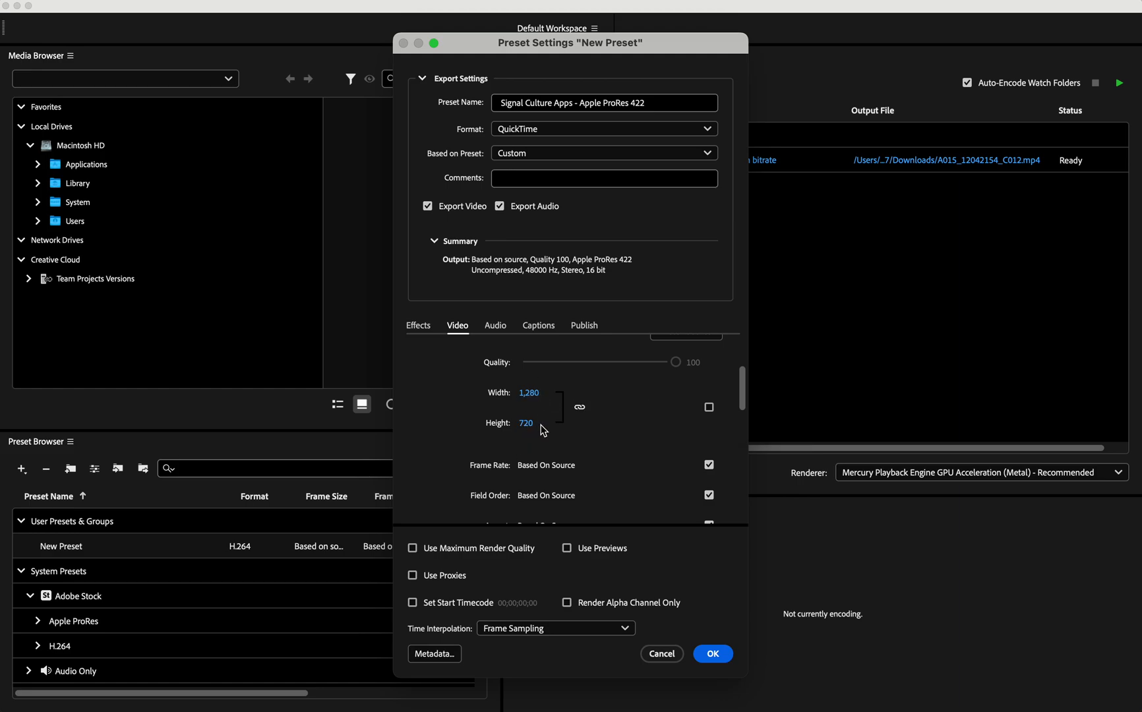
- Set the preset's width and height back to being based on the source and save the preset
click(709, 408)
click(719, 655)
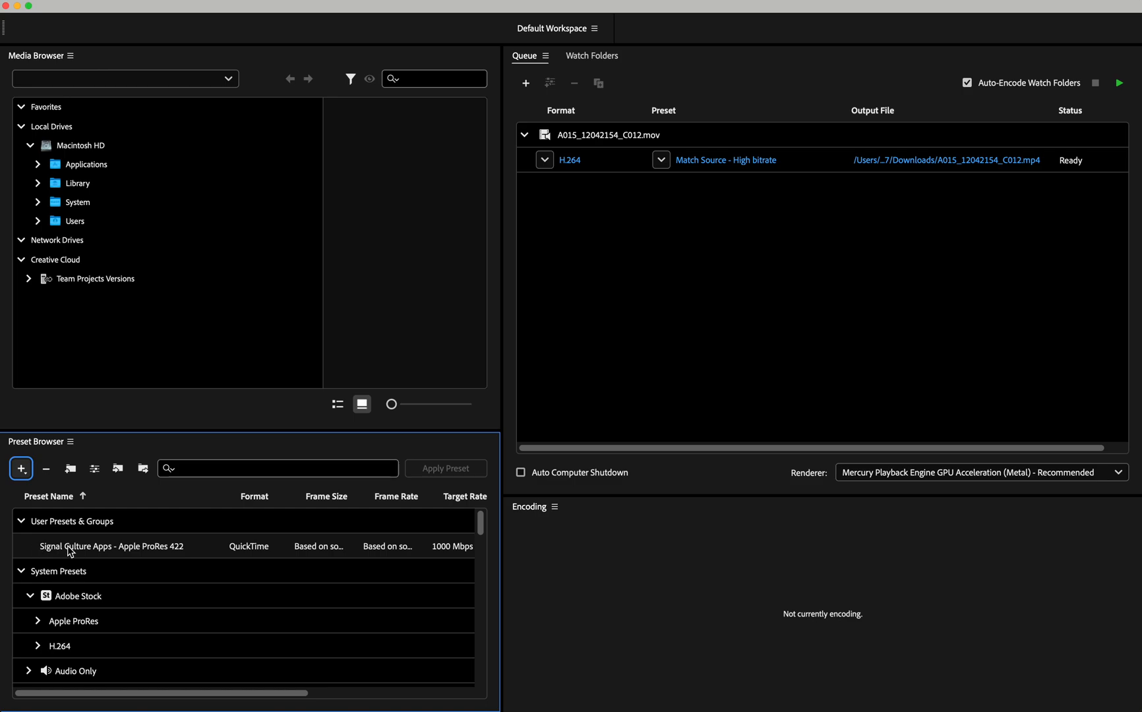
- Apply the "Signal Culture Apps - Apple ProRes 422" preset to the queued clip's H.264 output and start encoding the queue
mouse_move(165, 544)
drag(140, 546, 599, 162)
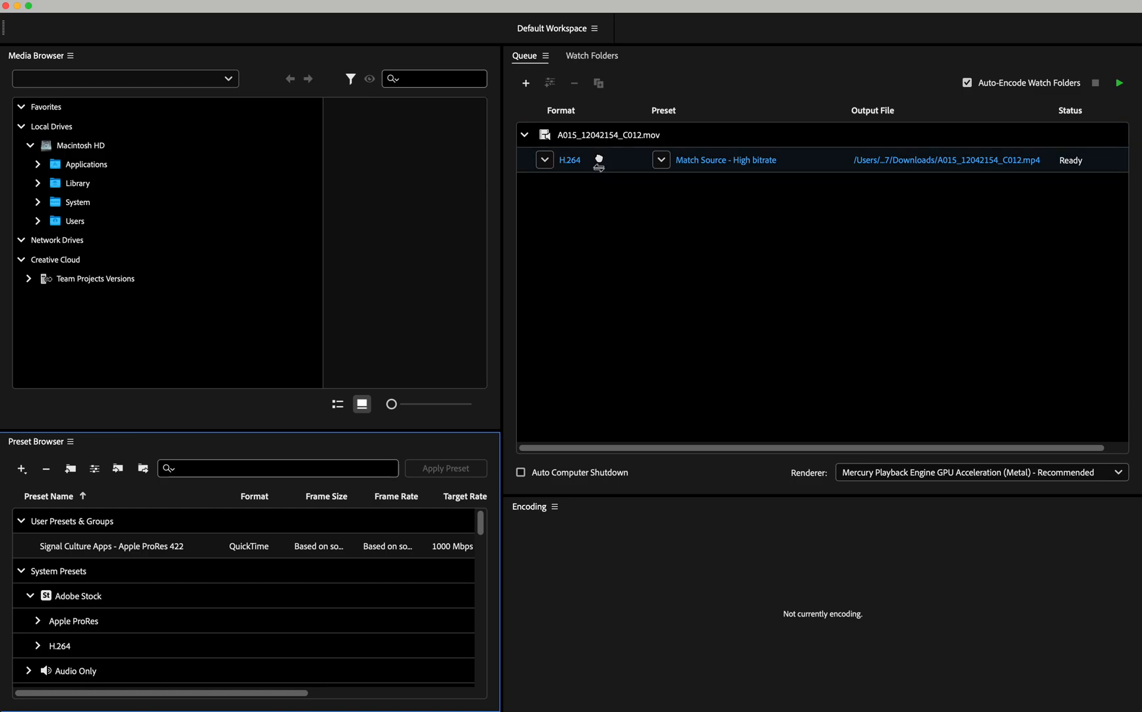
drag(599, 162, 601, 163)
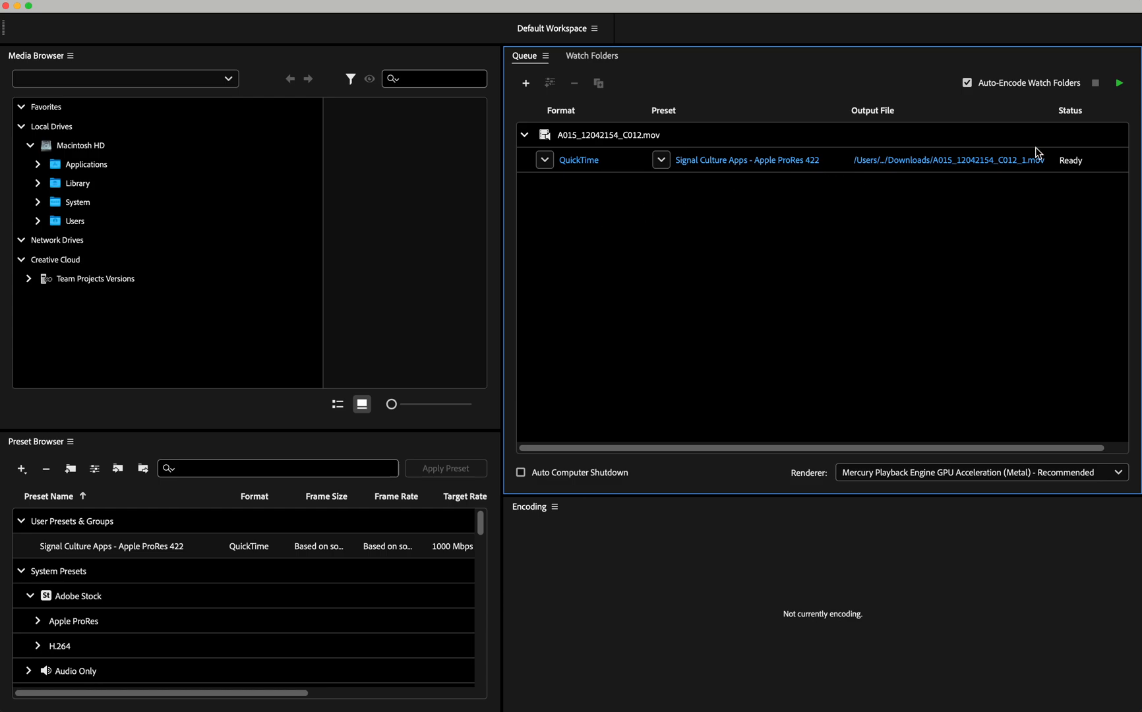
click(1119, 83)
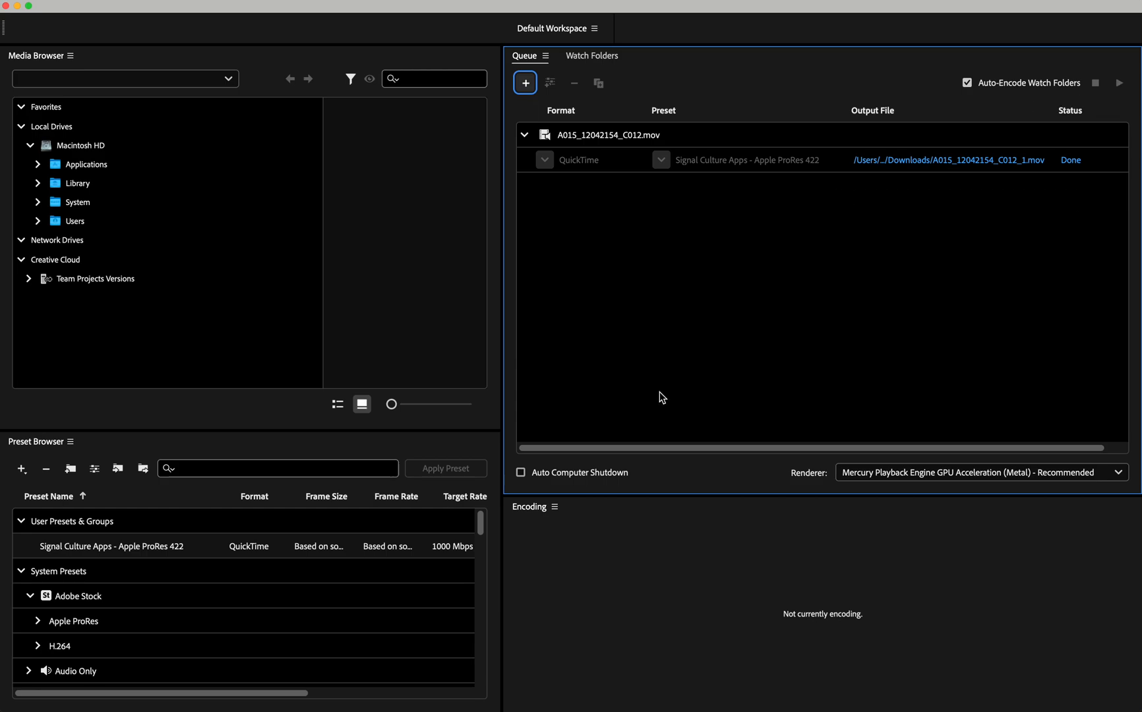
- Switch to Finder's Downloads folder and widen the file list column so the full file names fit
mouse_move(75, 692)
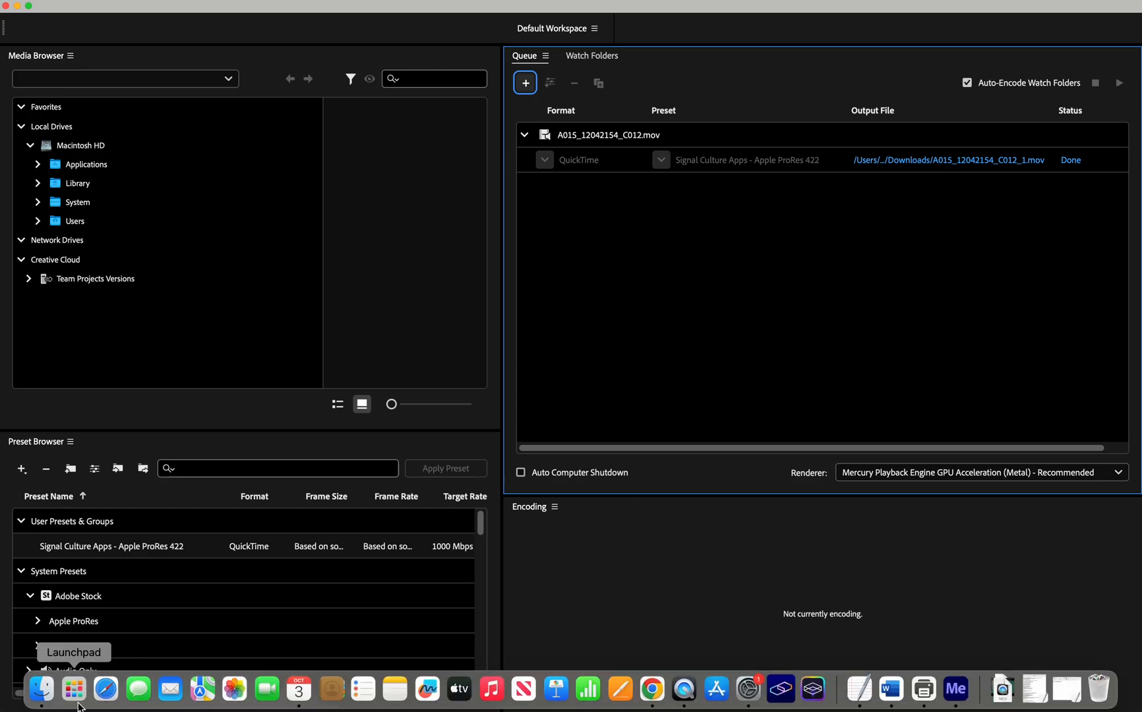
click(39, 691)
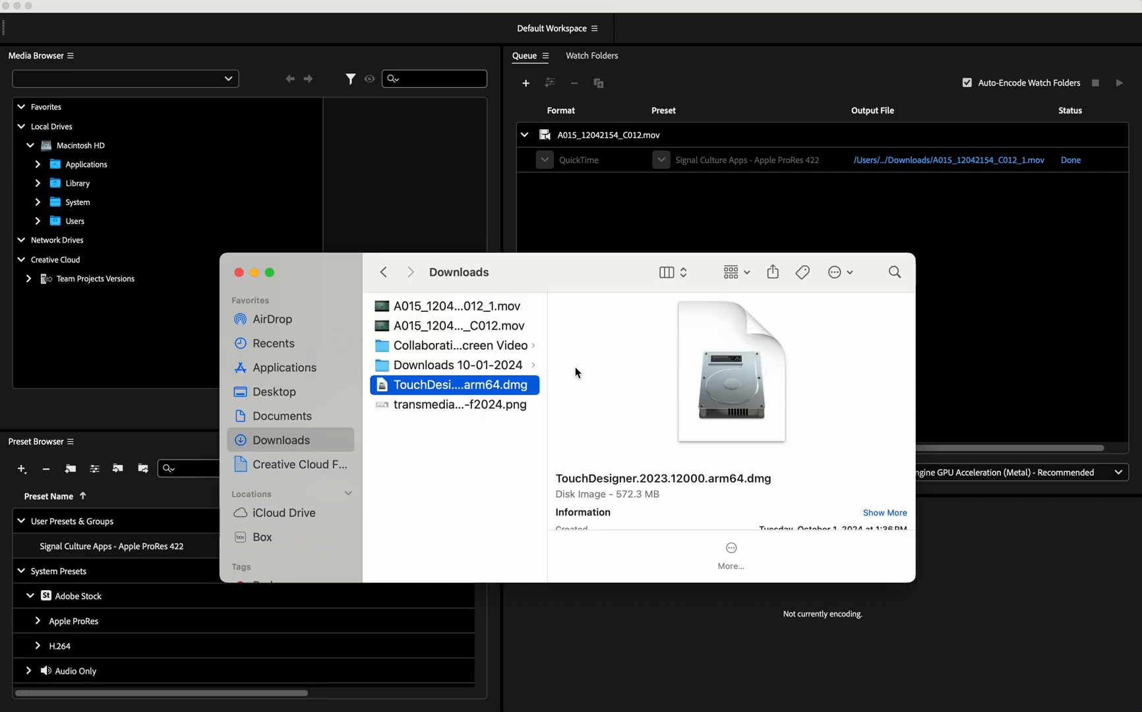
drag(548, 382, 639, 385)
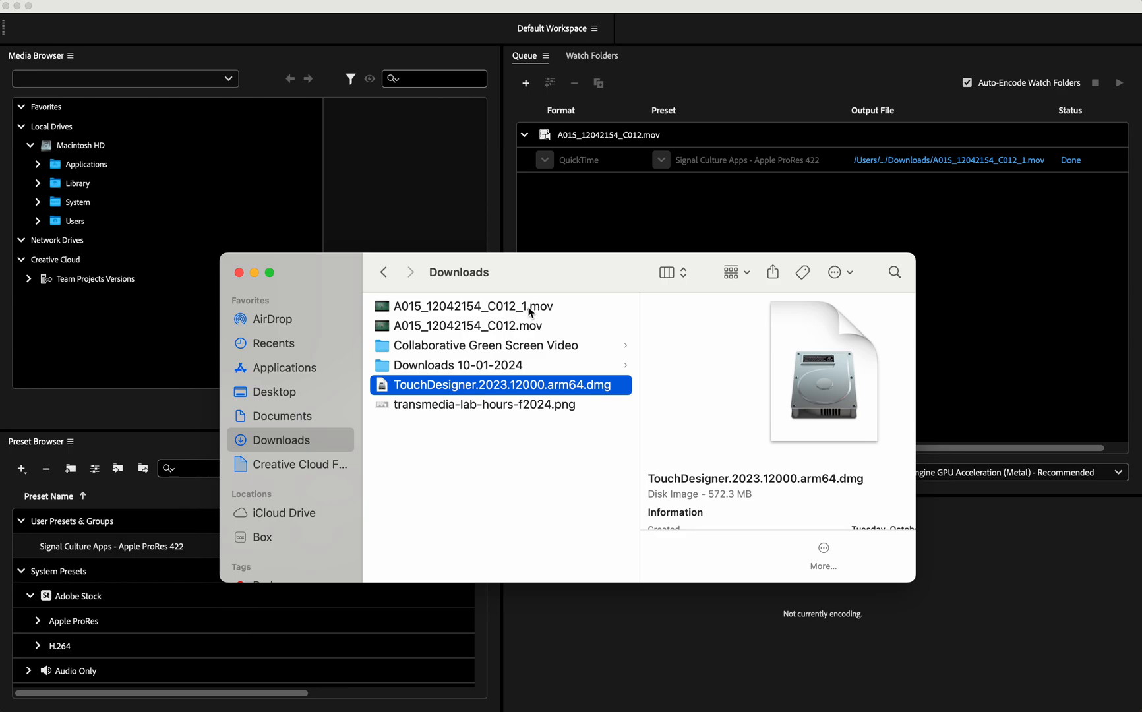
- Rename the converted clip A015_12042154_C012_1.mov to A015_12042154_C012_APR422.mov and select the renamed file
click(476, 308)
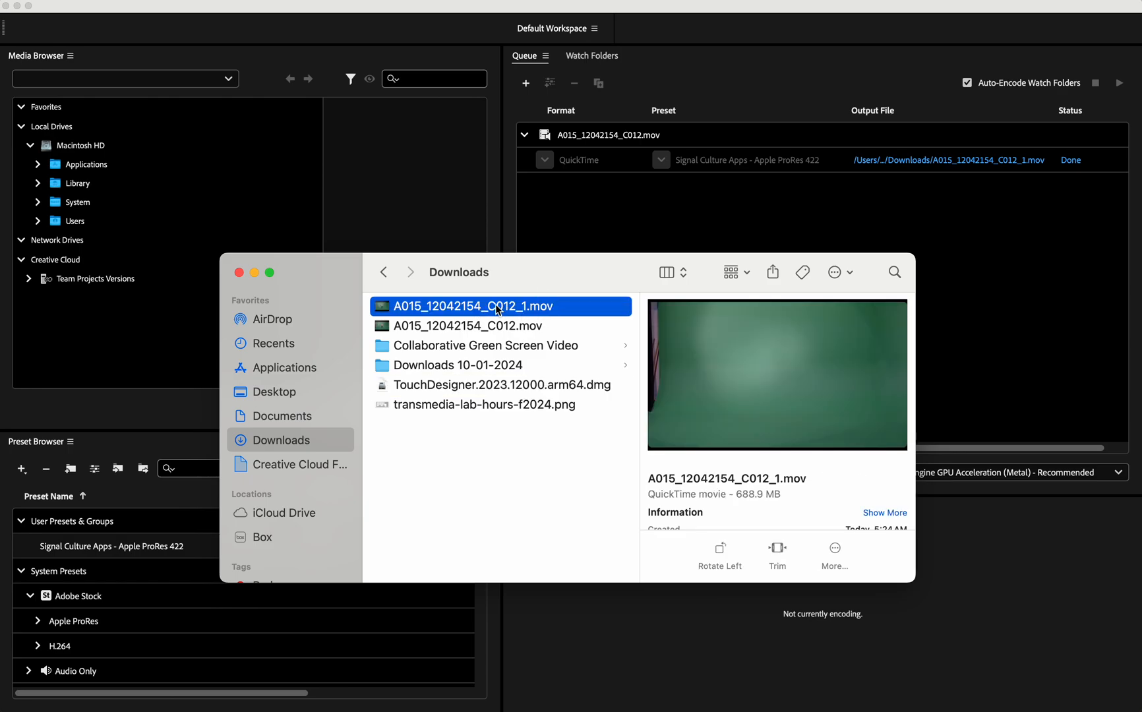
click(456, 311)
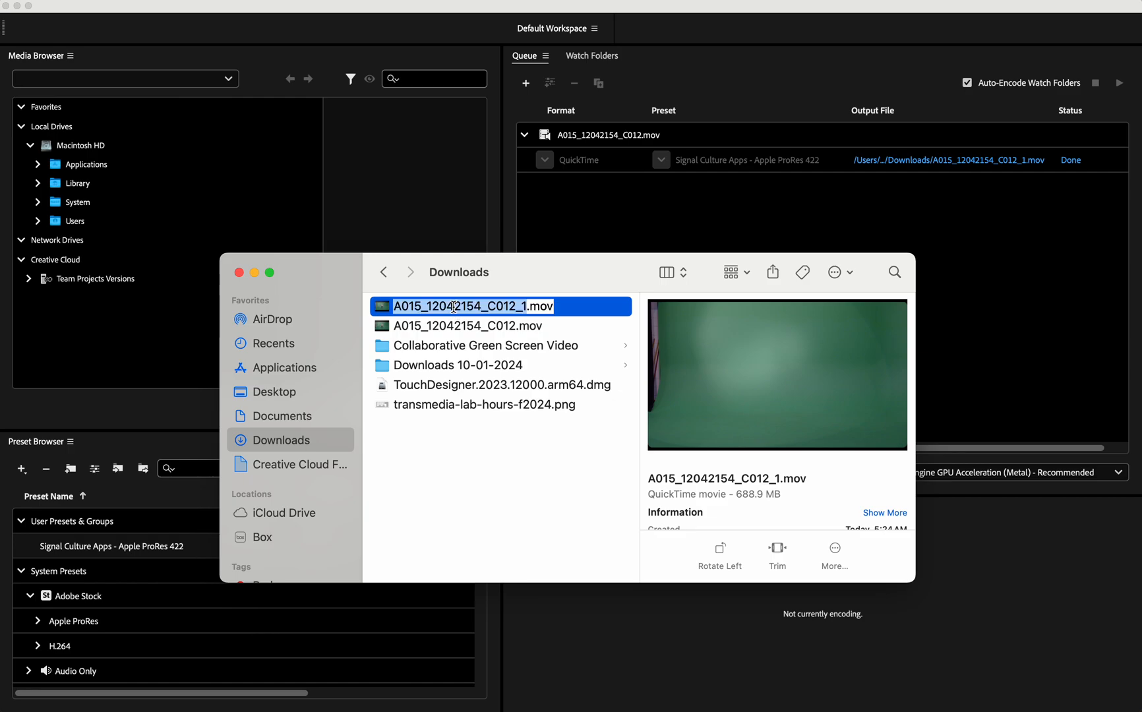
click(526, 306)
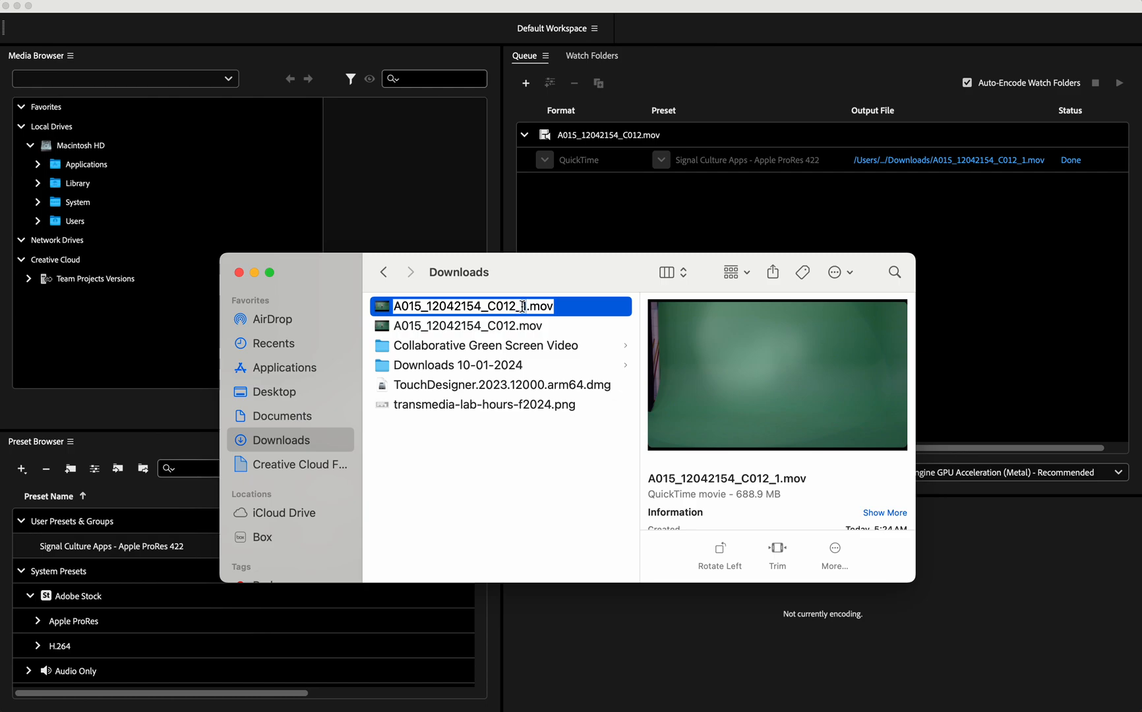
key(BackSpace)
text(Apple)
key(BackSpace)
key(BackSpace)
key(BackSpace)
key(BackSpace)
text(PR422)
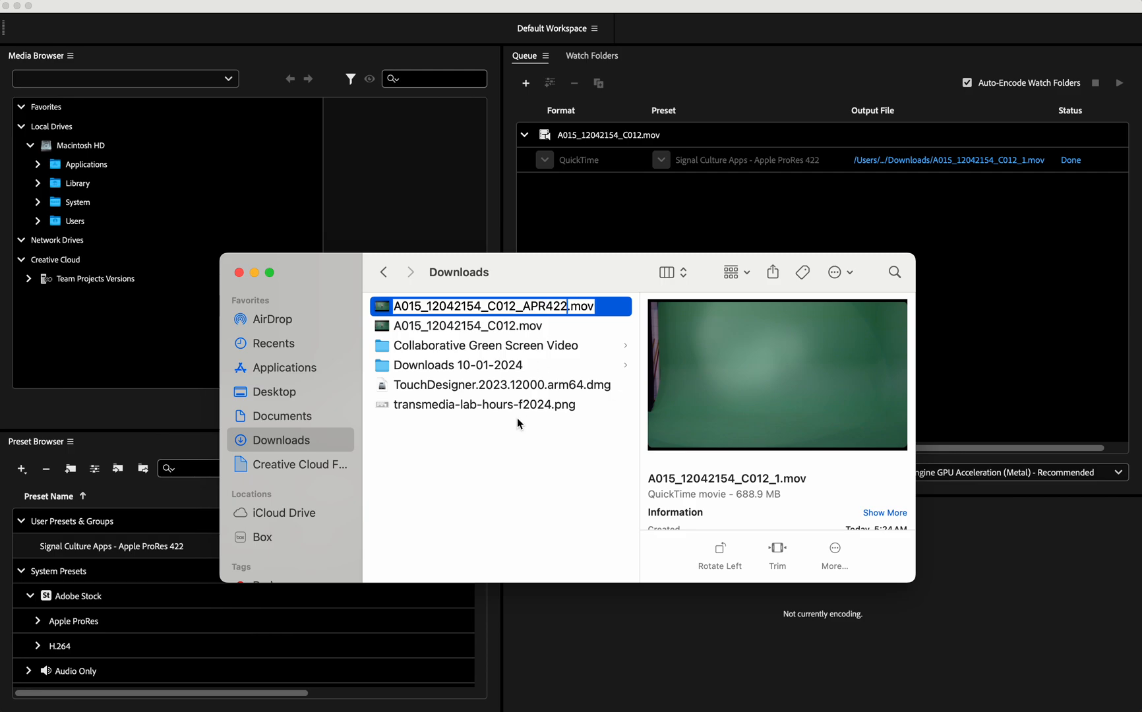
click(400, 431)
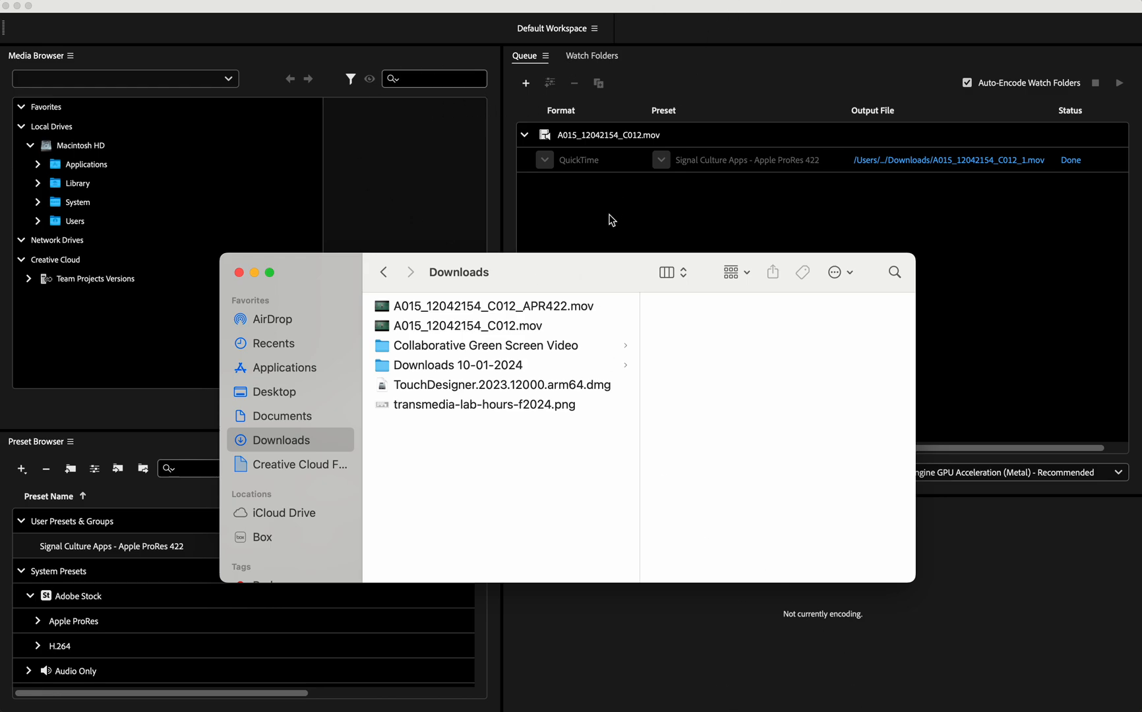
click(515, 305)
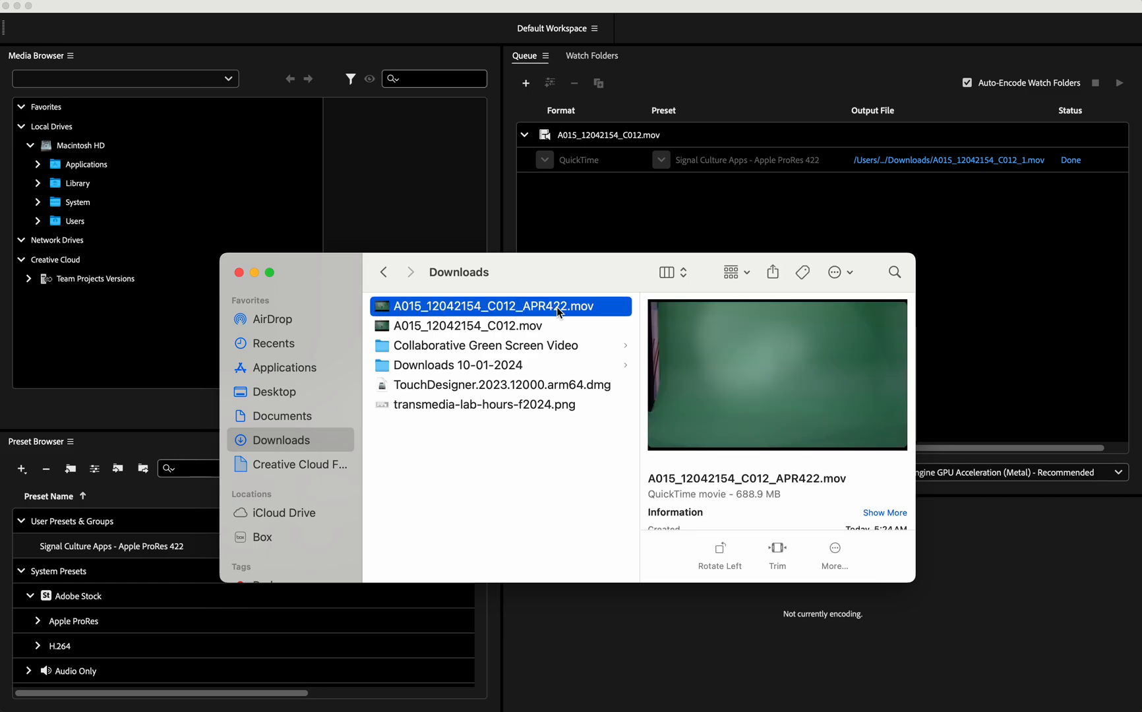